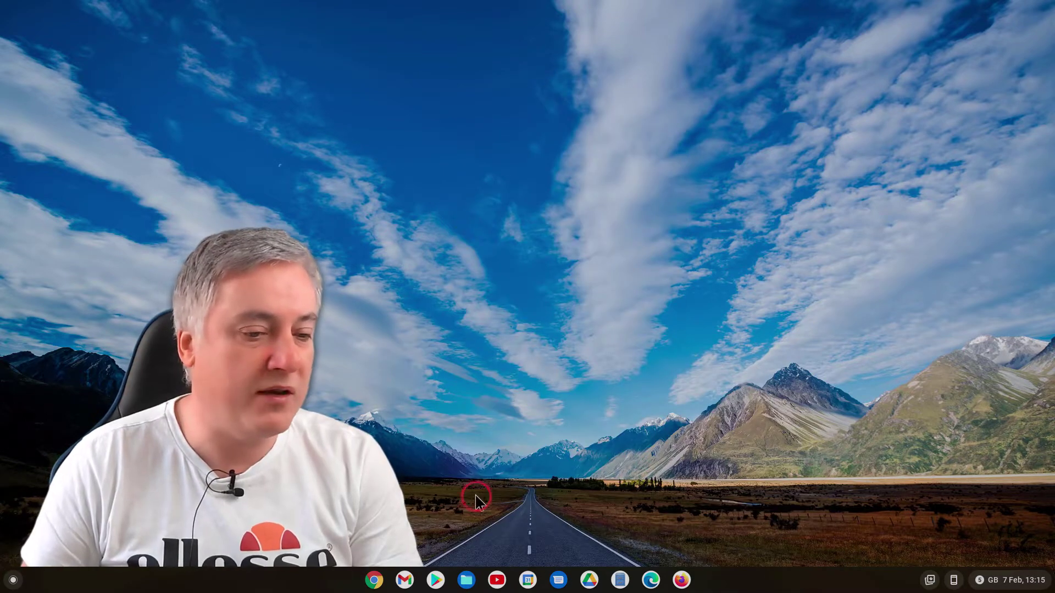
Launch Chrome from the shelf to a new tab page, then type and clear a test search.
click(373, 580)
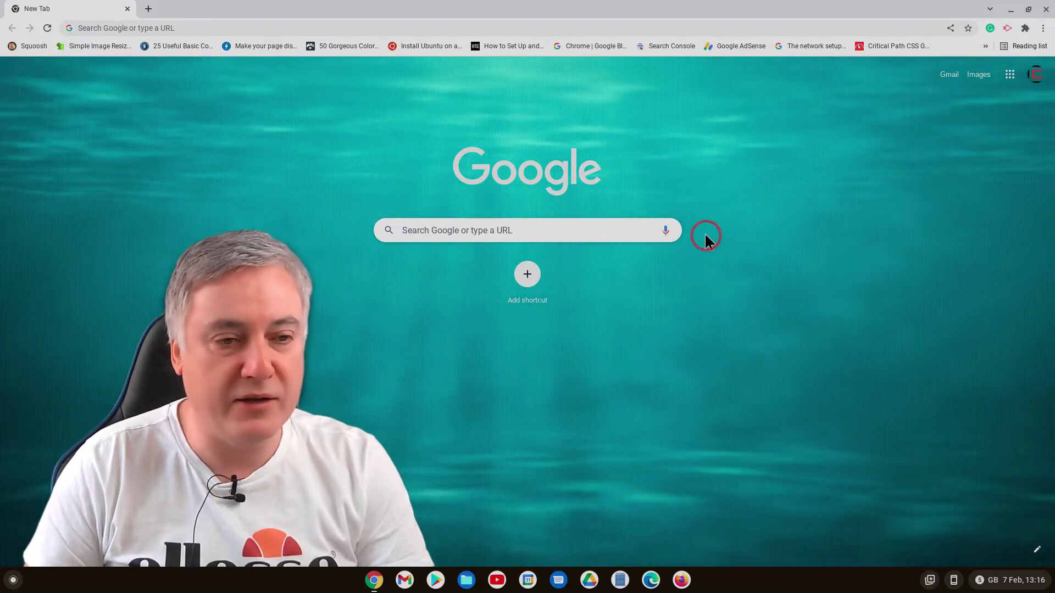
click(518, 226)
text(dffs)
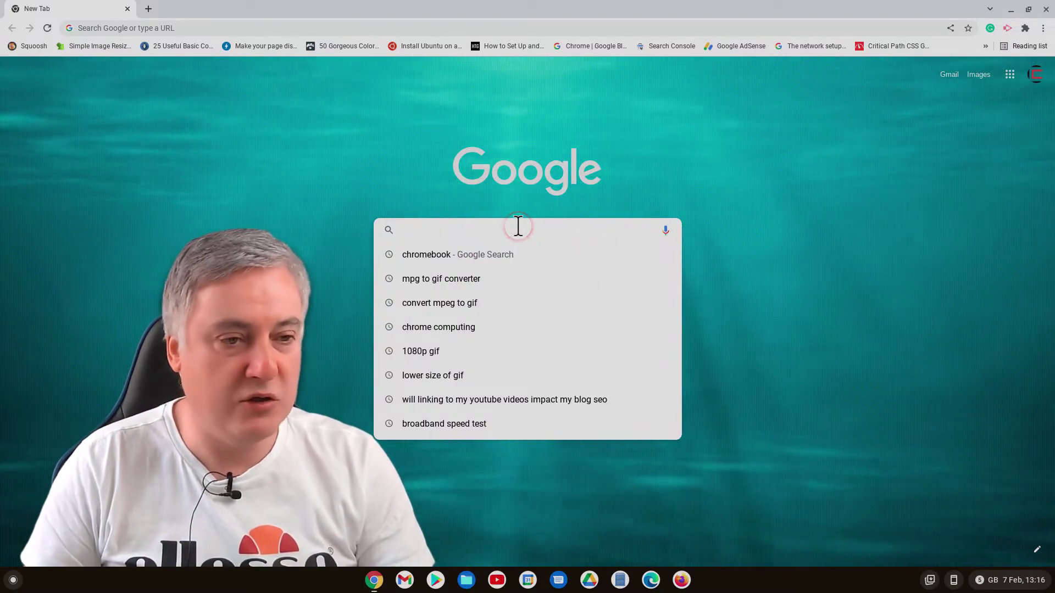
key(BackSpace)
key(BackSpace)
key(BackSpace)
key(BackSpace)
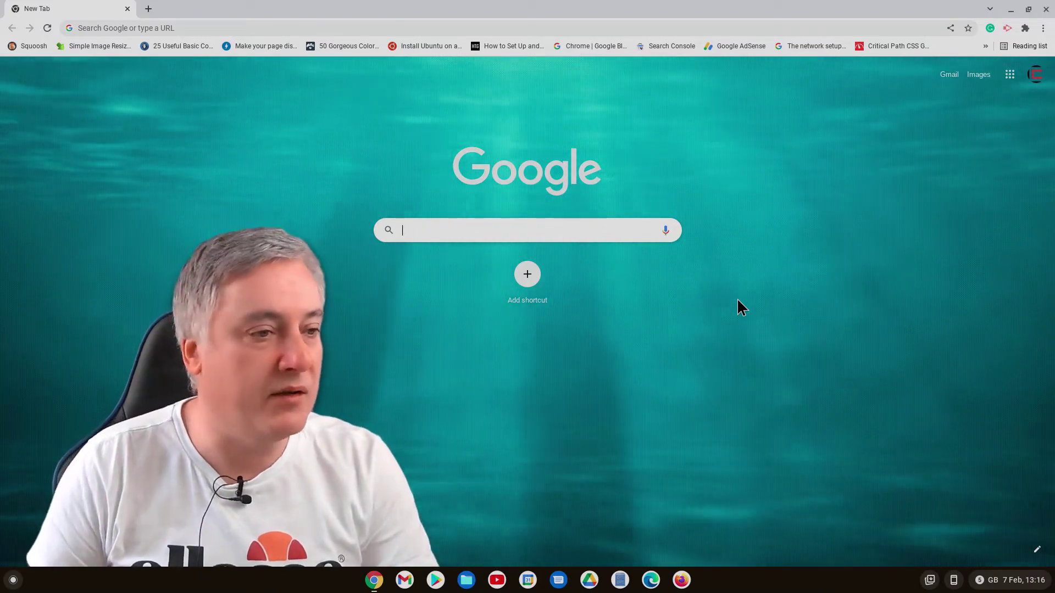
click(689, 322)
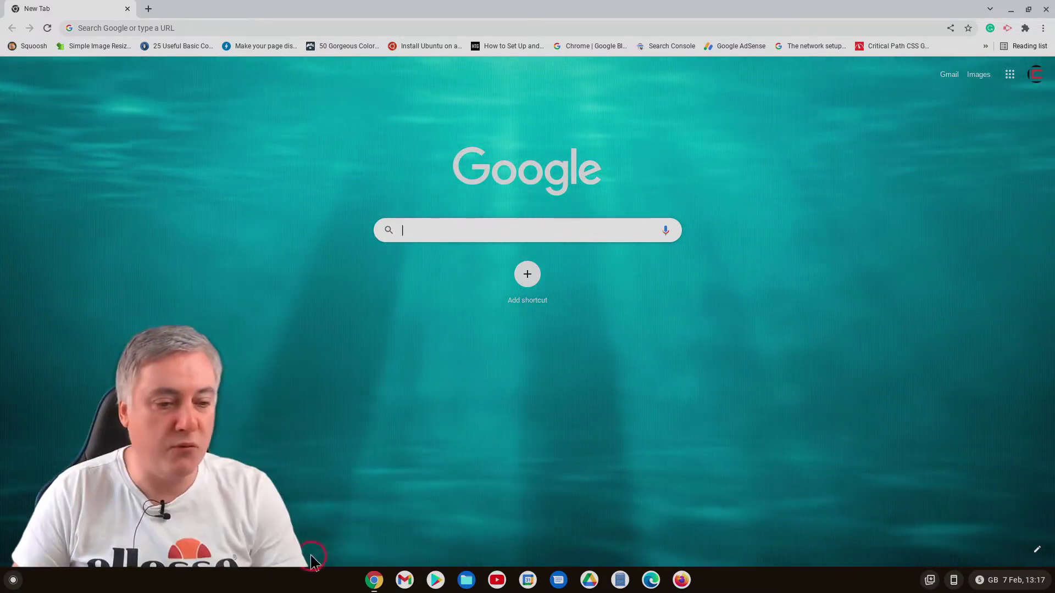
Set the cliff-coast Landscapes photo as the new tab background, after briefly trying the lavender field.
click(1037, 549)
click(469, 284)
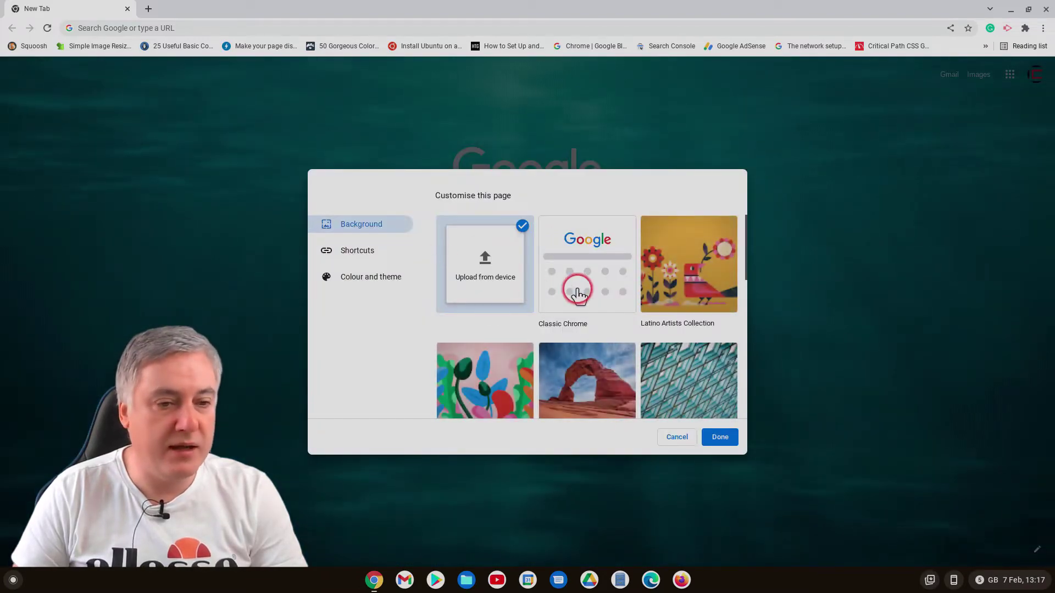
scroll(695, 266, down, 4)
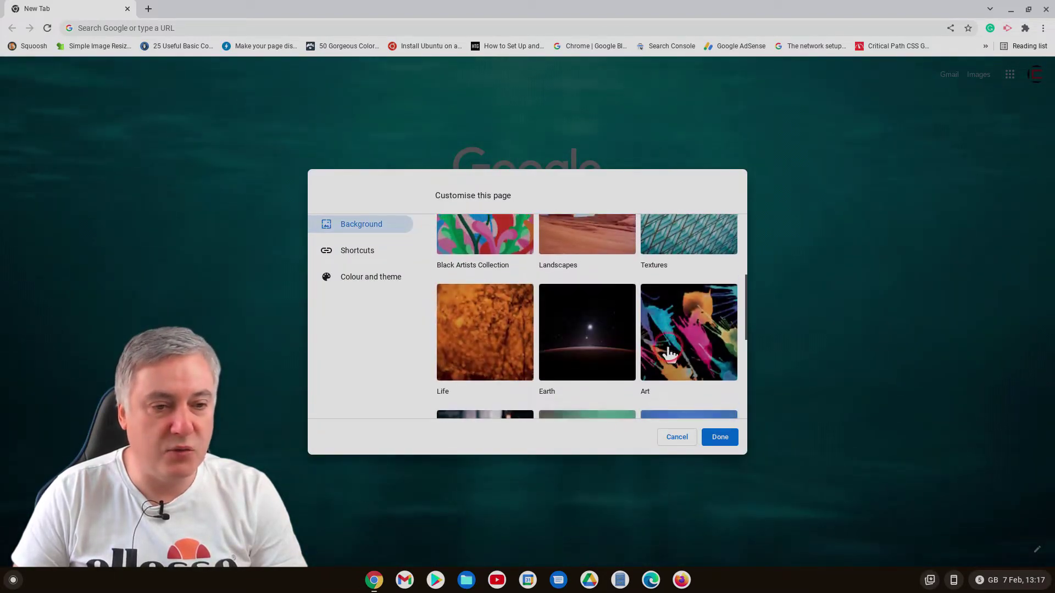
scroll(664, 348, up, 2)
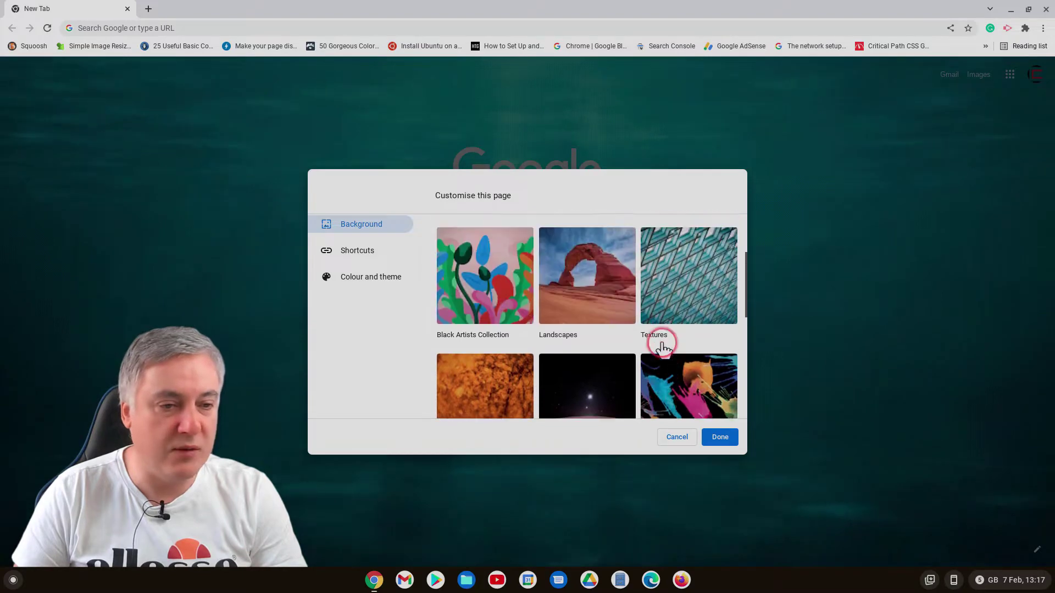
click(576, 297)
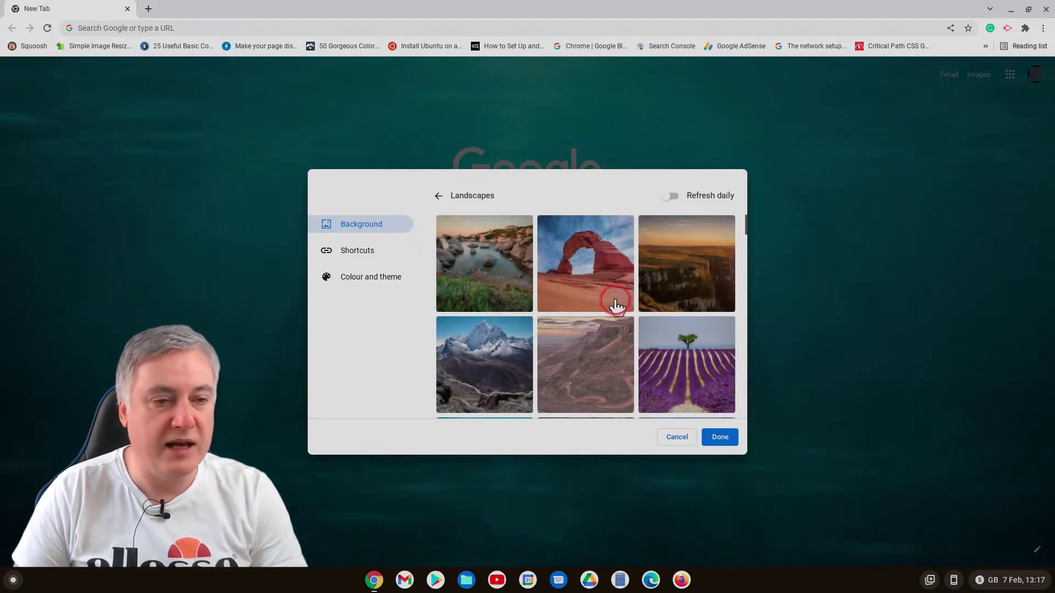
click(684, 368)
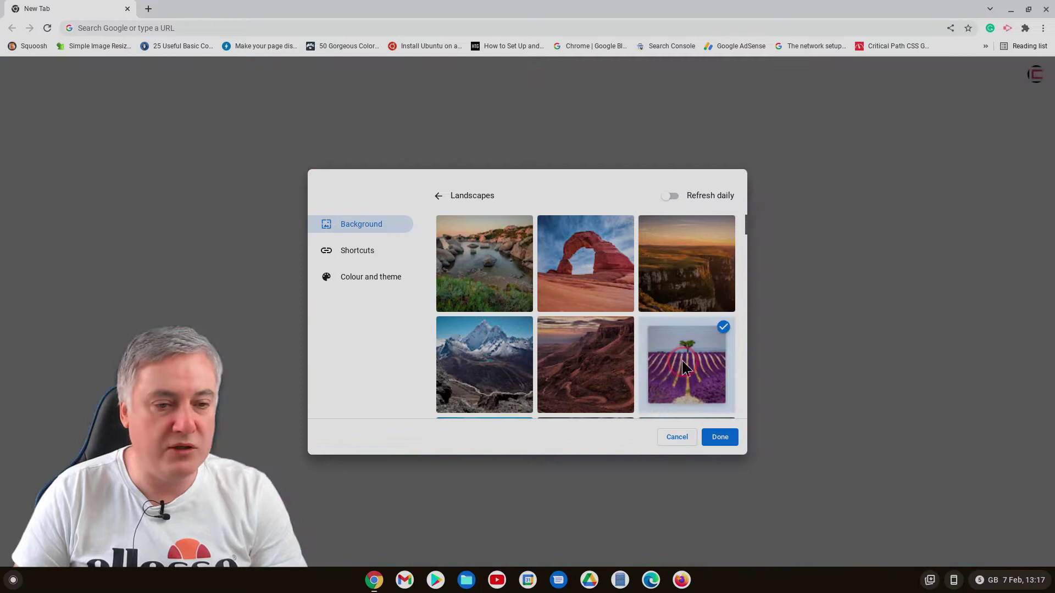
scroll(619, 360, down, 2)
scroll(619, 360, down, 4)
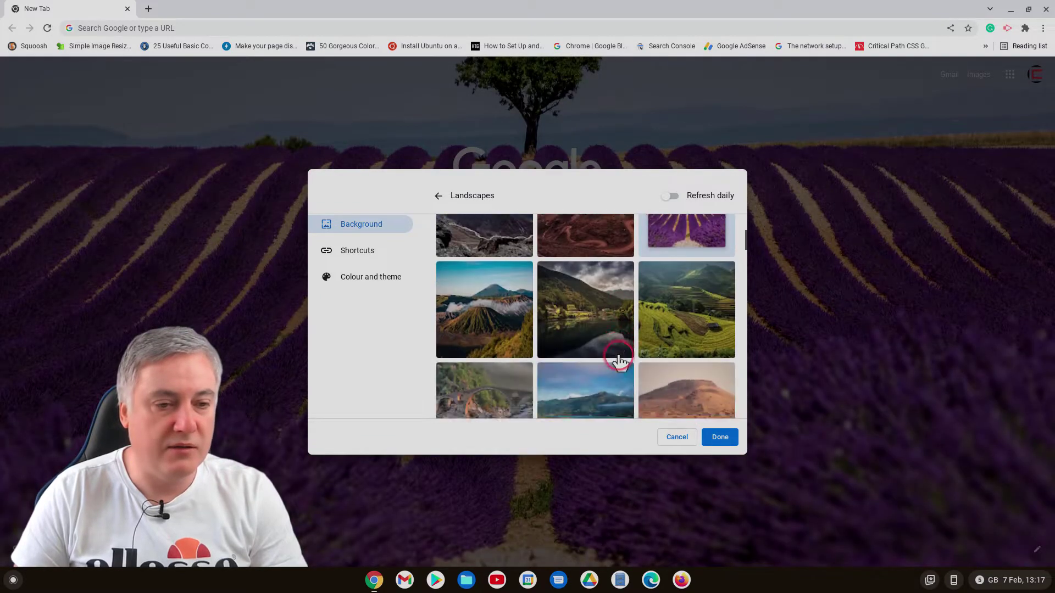
click(515, 351)
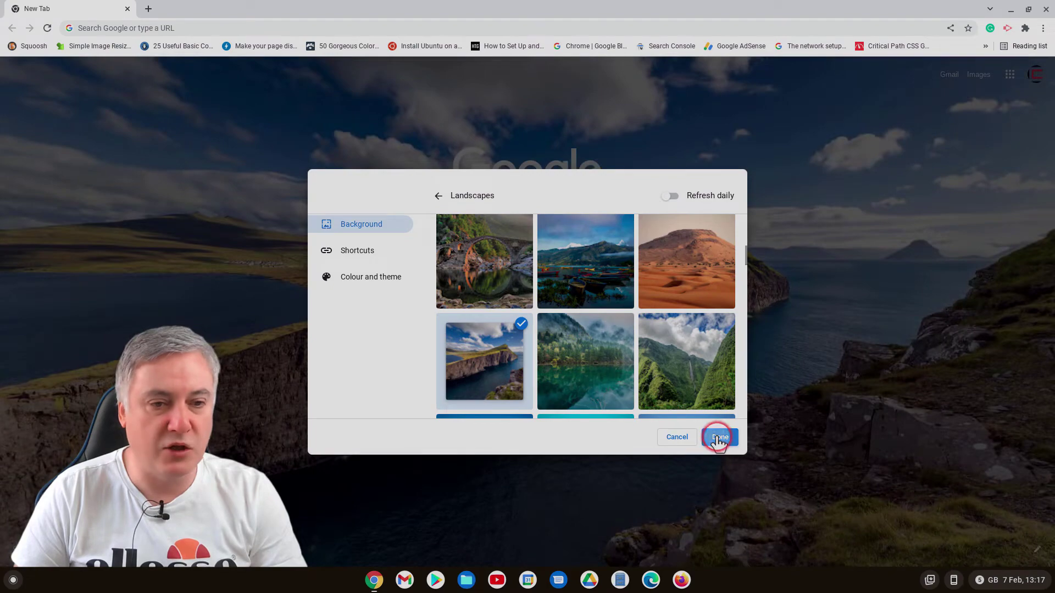
click(719, 438)
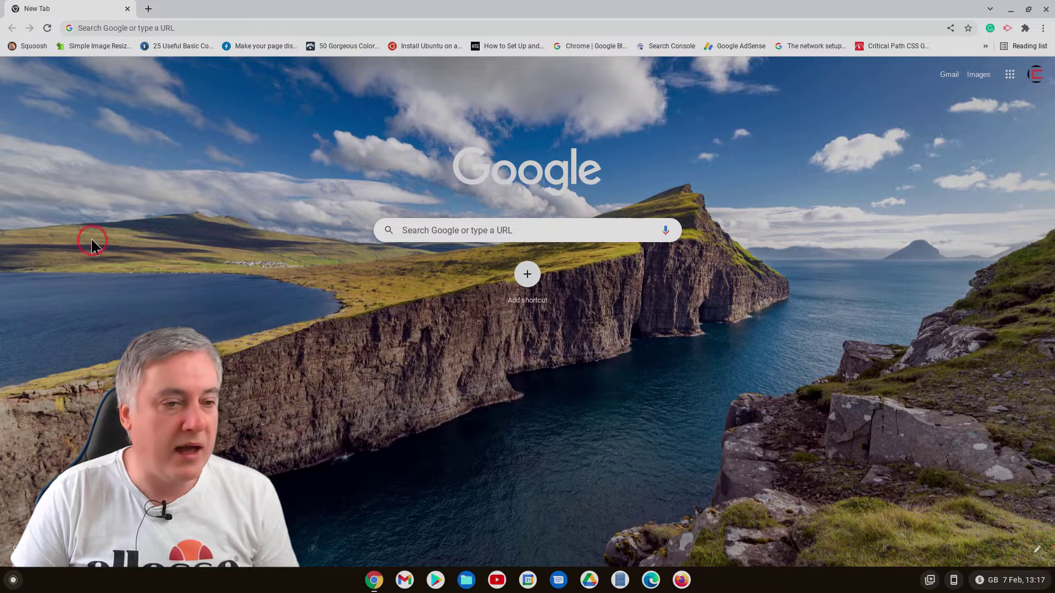
Upload Water-98511.gif from Downloads as the animated new tab background.
click(1038, 553)
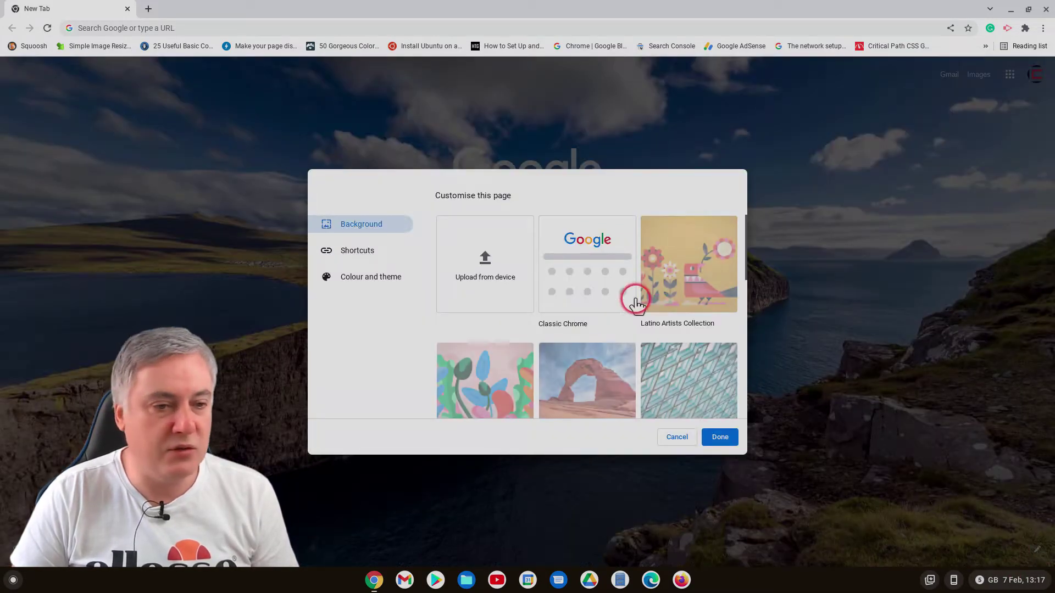
click(487, 264)
click(463, 404)
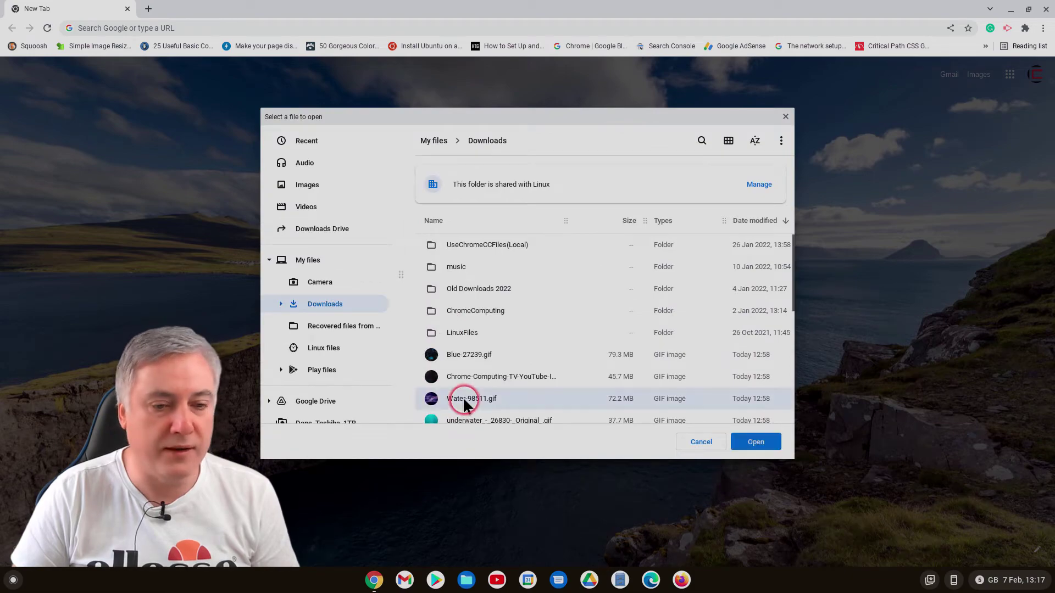
click(774, 447)
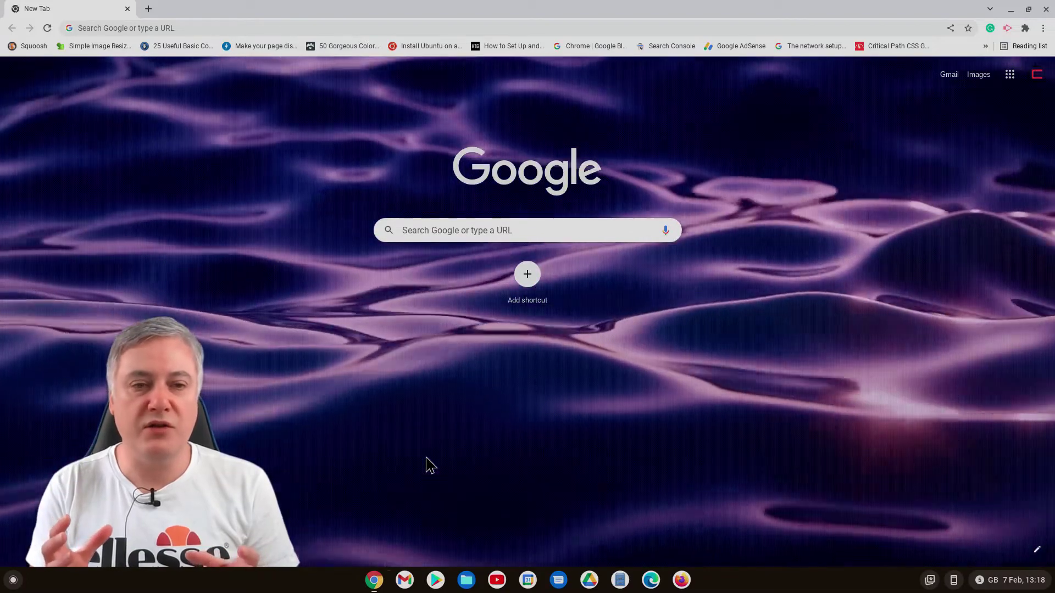
Search Google for 'gif wallpaper' and switch to the image results.
click(501, 231)
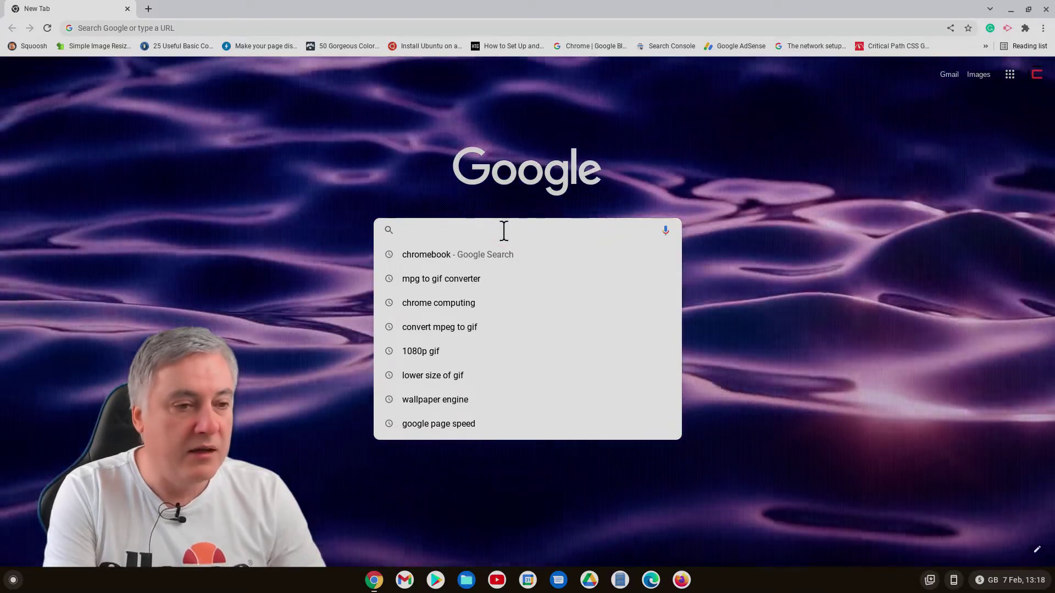
text(gid wa)
key(BackSpace)
key(BackSpace)
key(BackSpace)
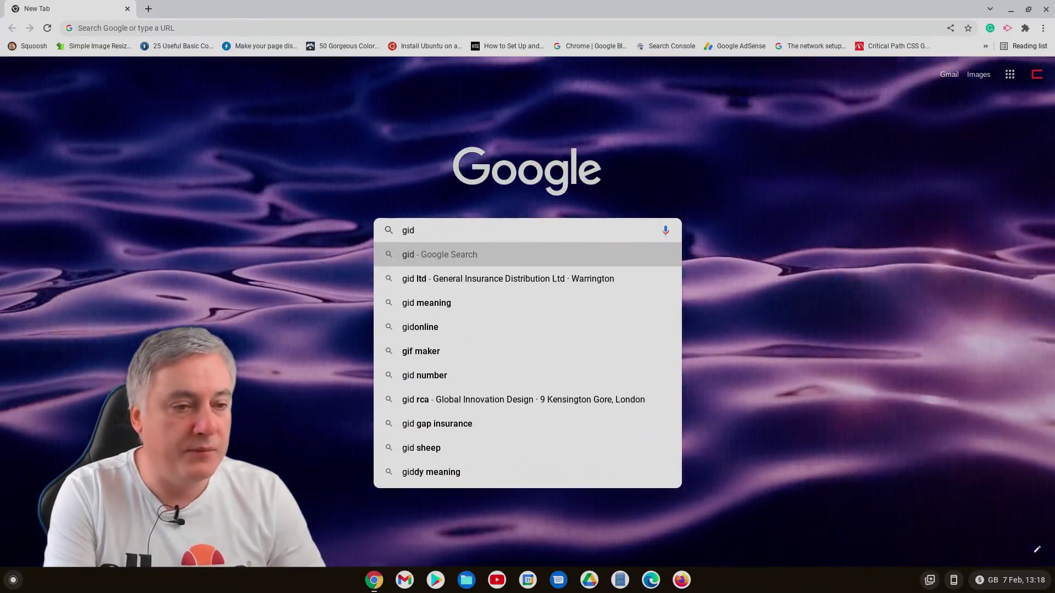
key(BackSpace)
text(f wallpaper)
key(Return)
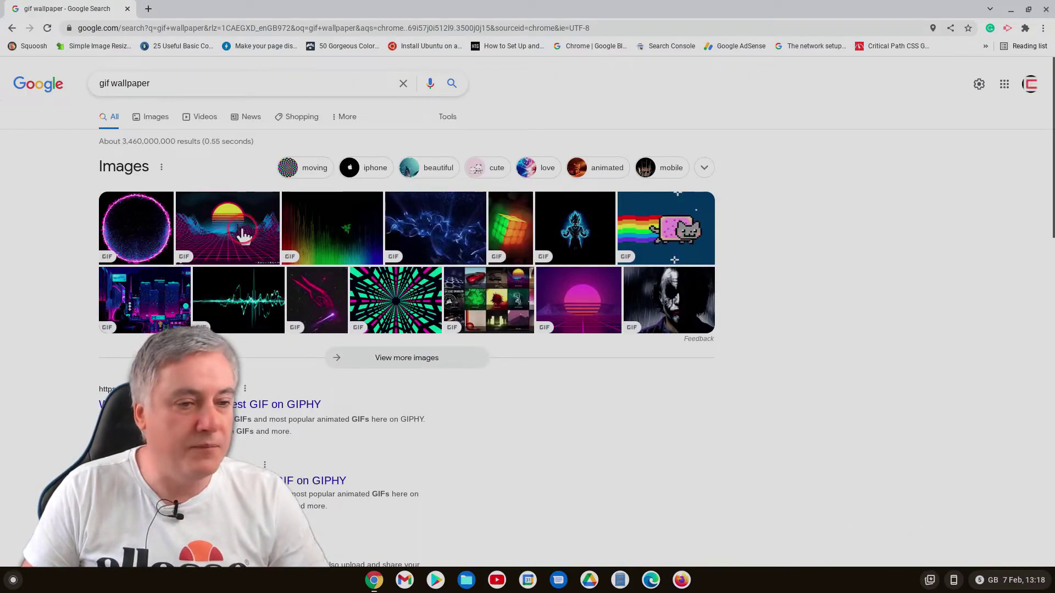
click(153, 123)
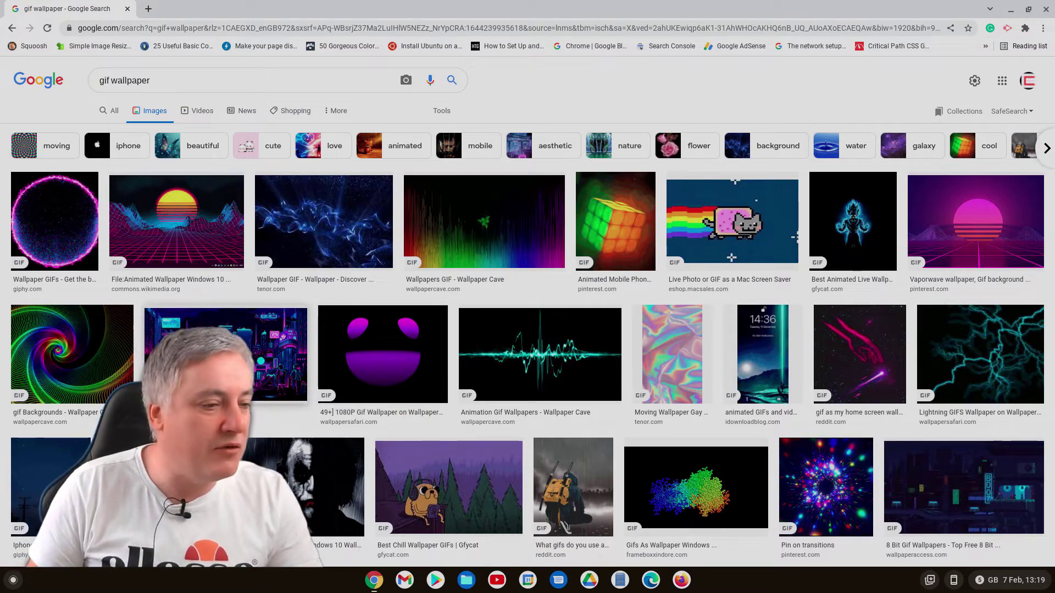
Preview the kitten GIF and save it to Downloads as animated-gif-wallpaper.gif.
click(81, 228)
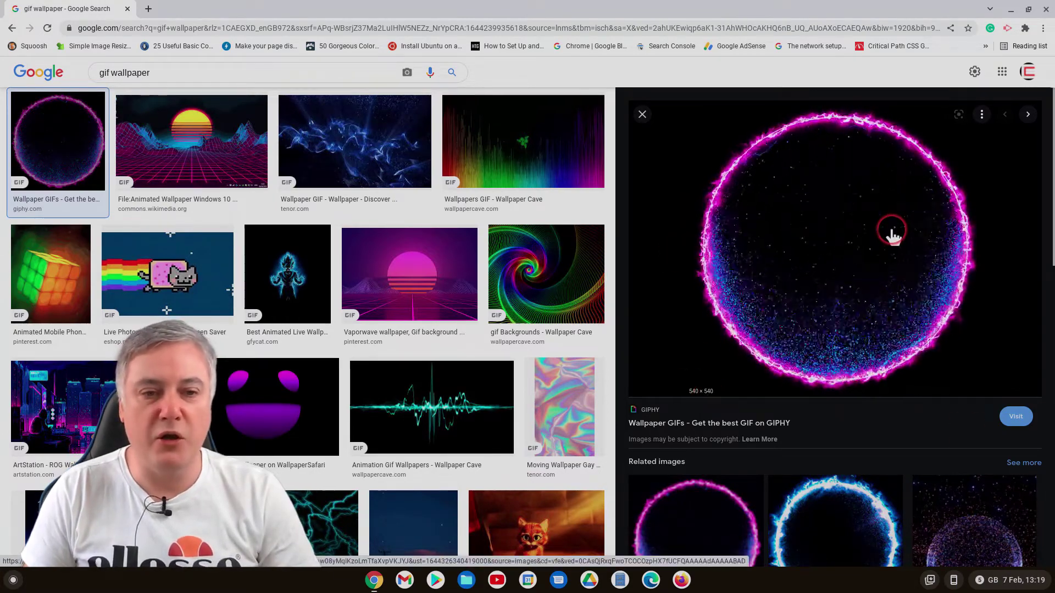
scroll(605, 302, down, 2)
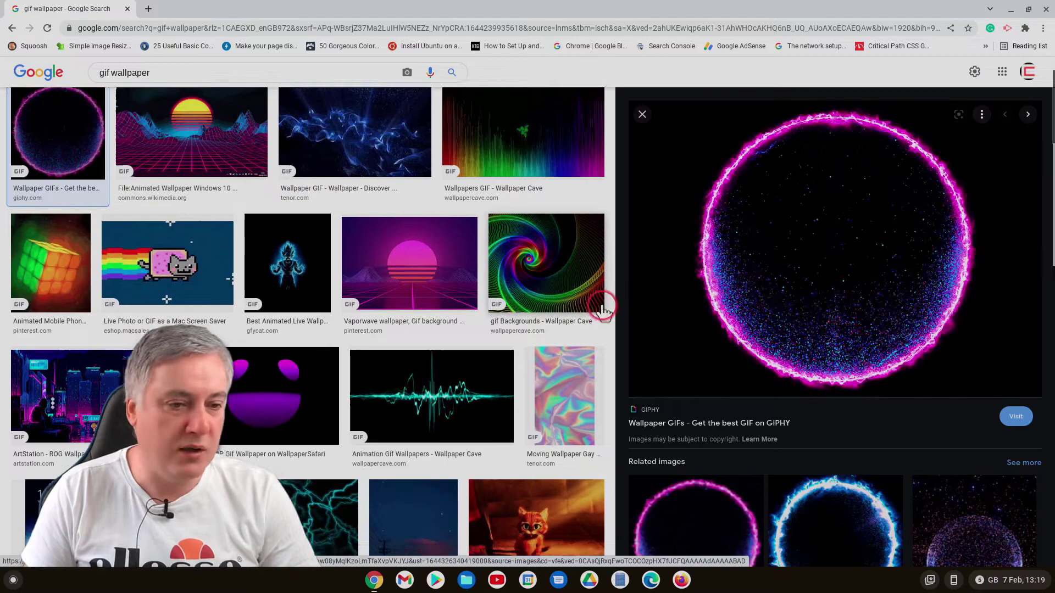
scroll(607, 308, down, 2)
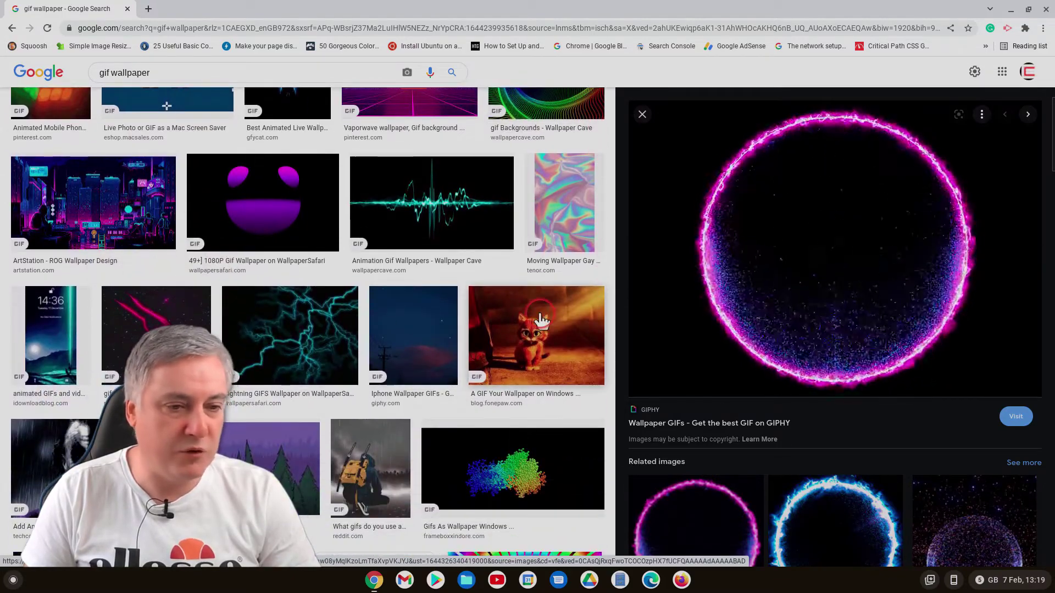
click(593, 405)
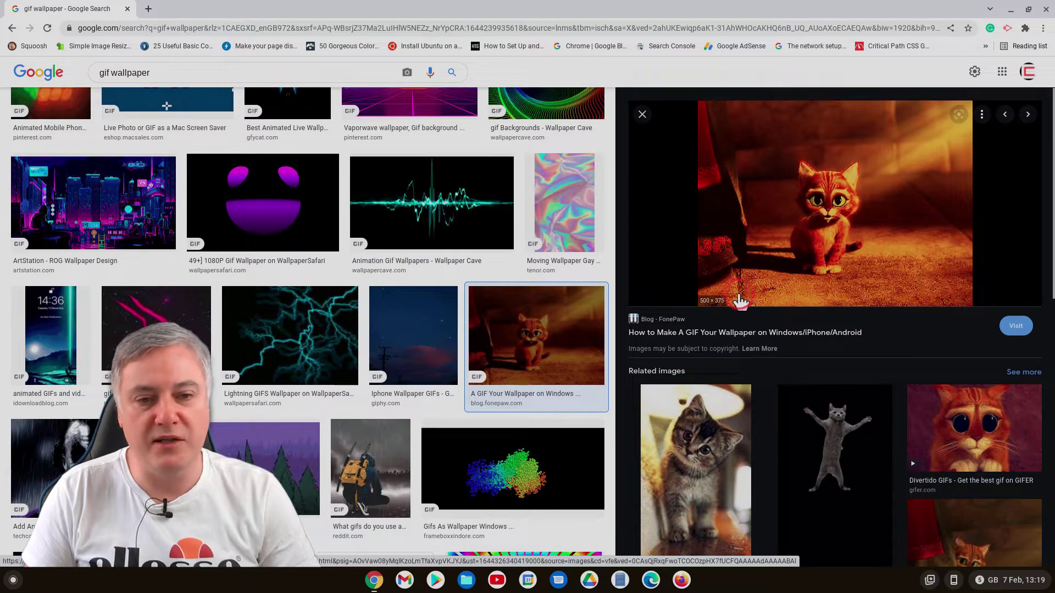
right_click(798, 186)
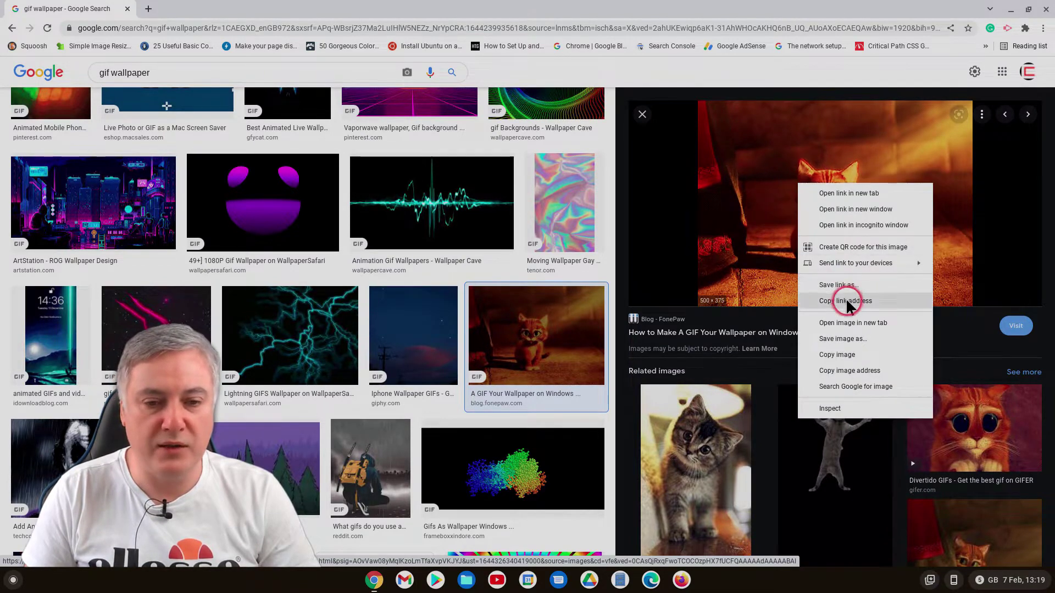
click(890, 339)
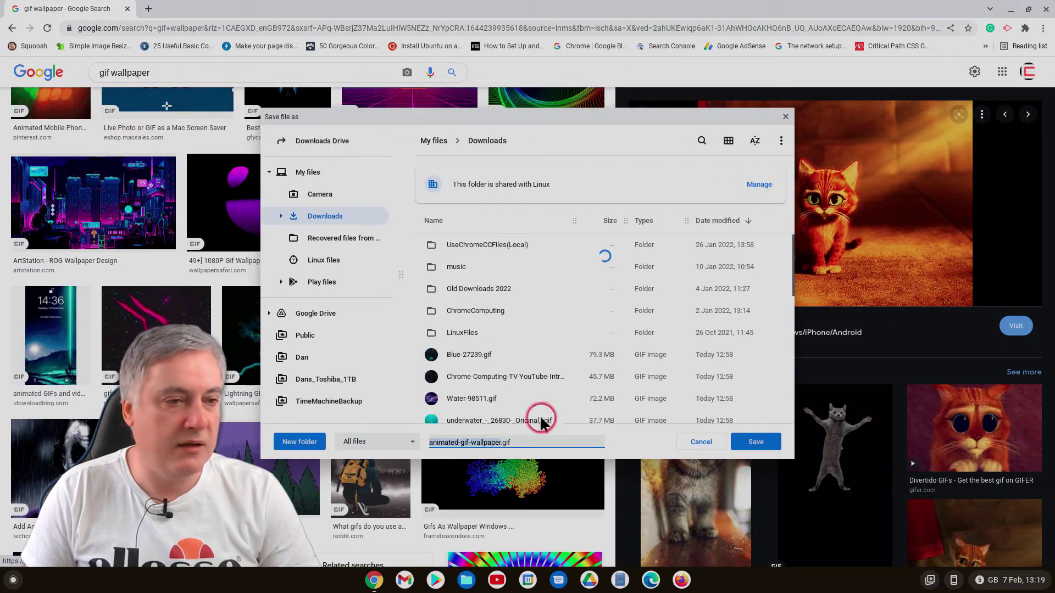
click(754, 442)
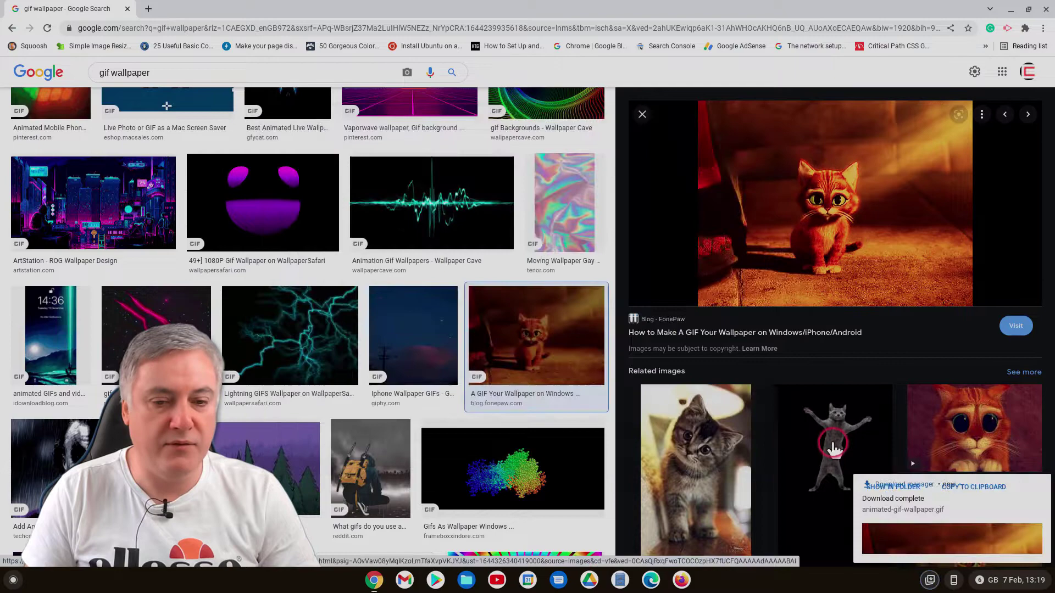
Close Chrome, dismiss the download notification, and reopen Chrome on a new tab page.
click(1045, 9)
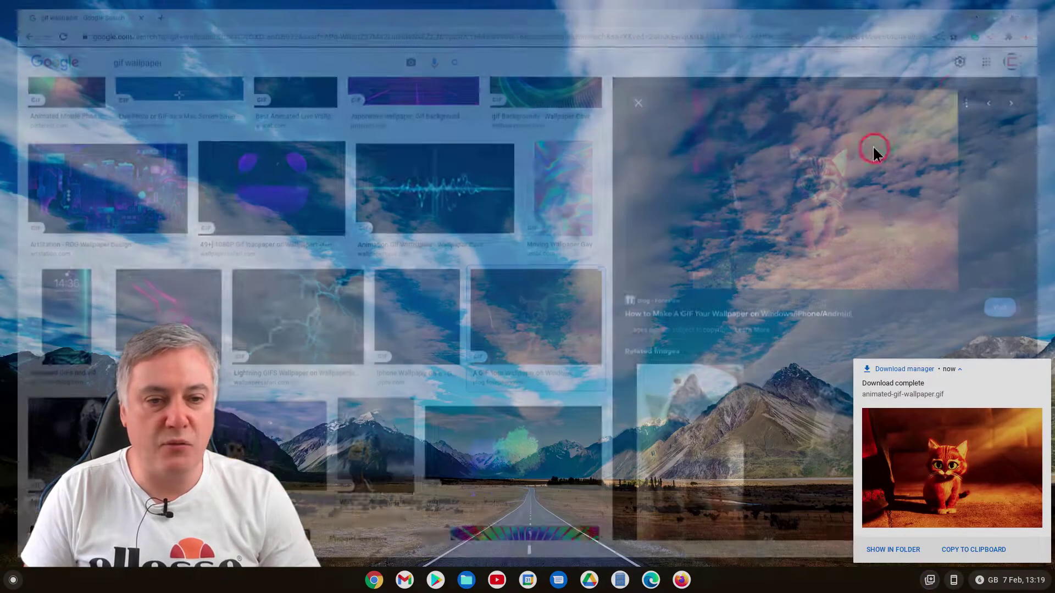
click(1044, 366)
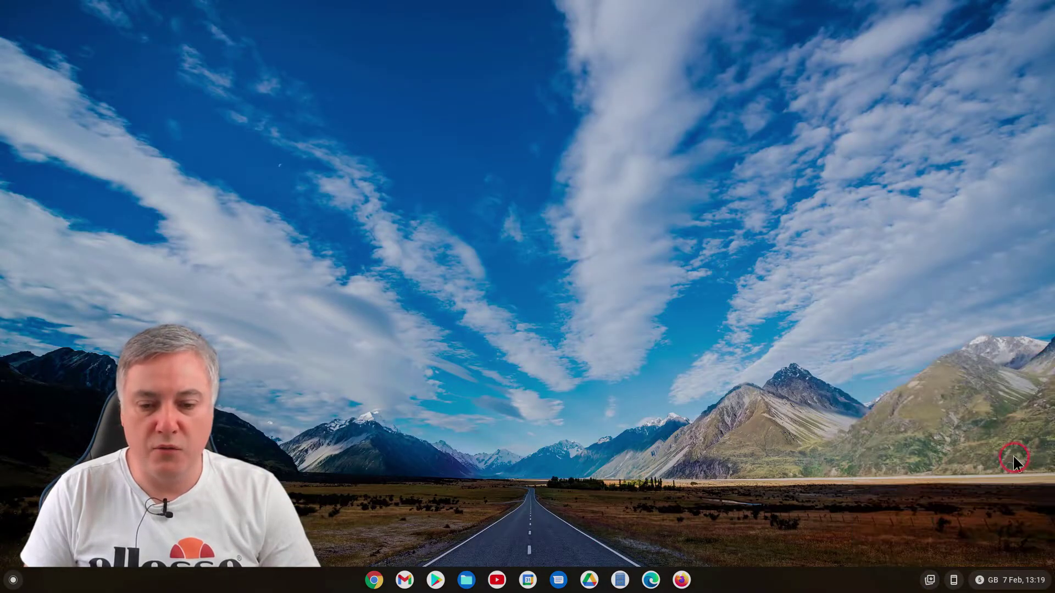
click(381, 589)
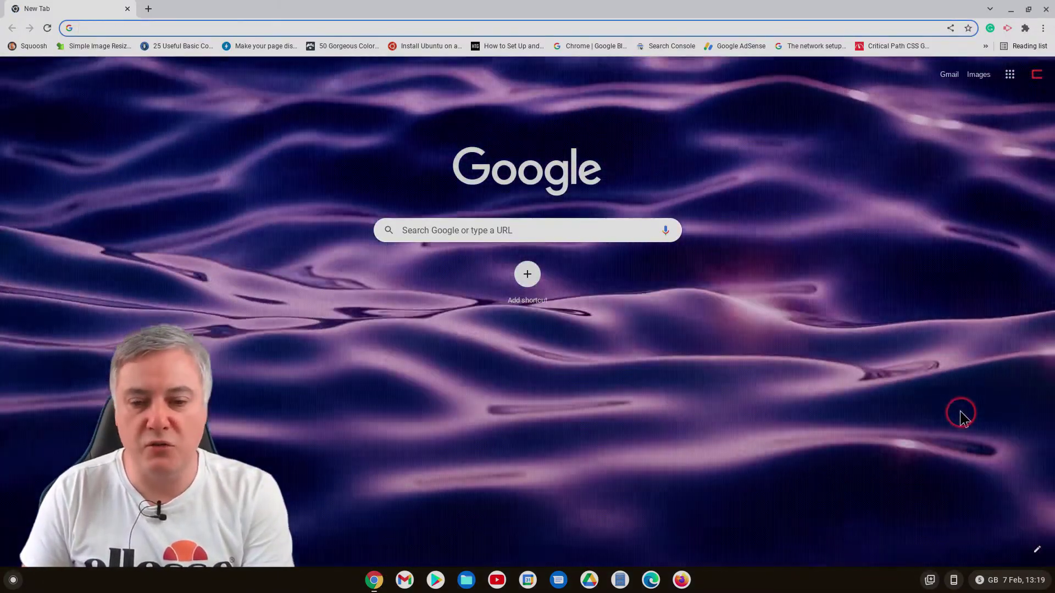
Upload animated-gif-wallpaper.gif from Downloads as the new tab background.
click(1037, 549)
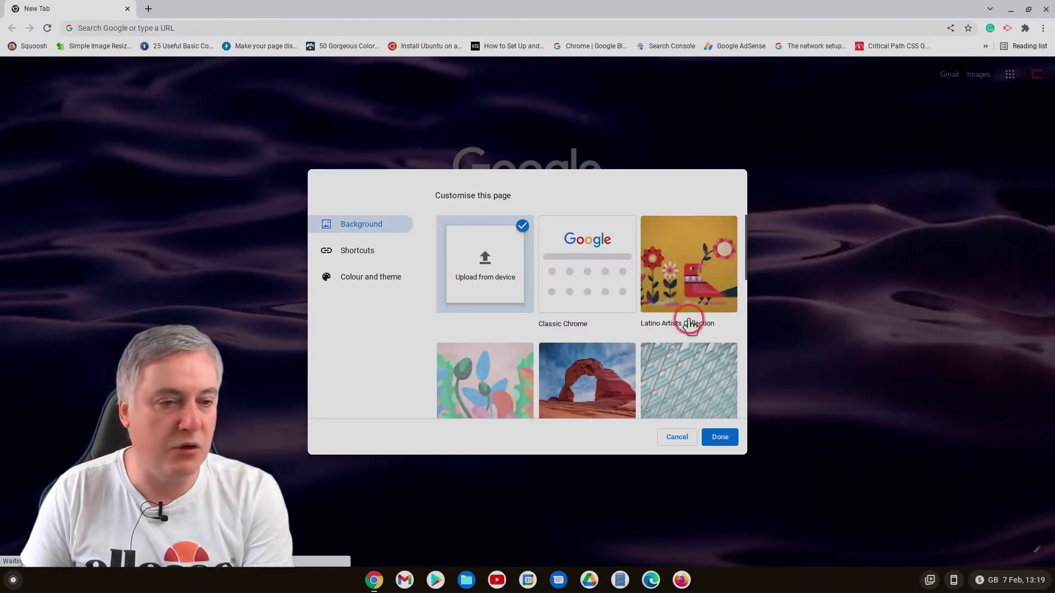
click(472, 278)
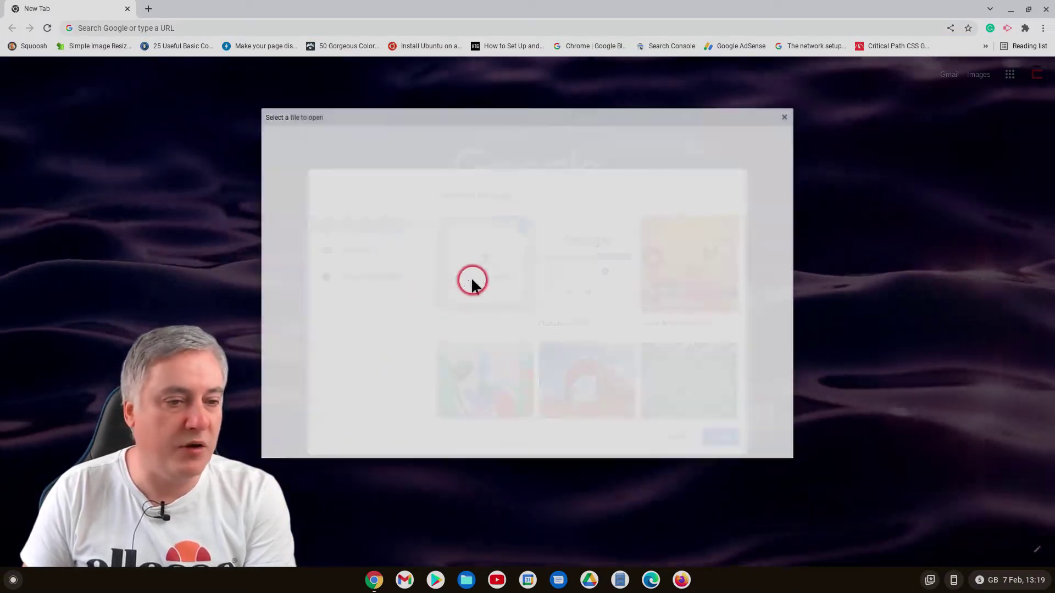
click(489, 354)
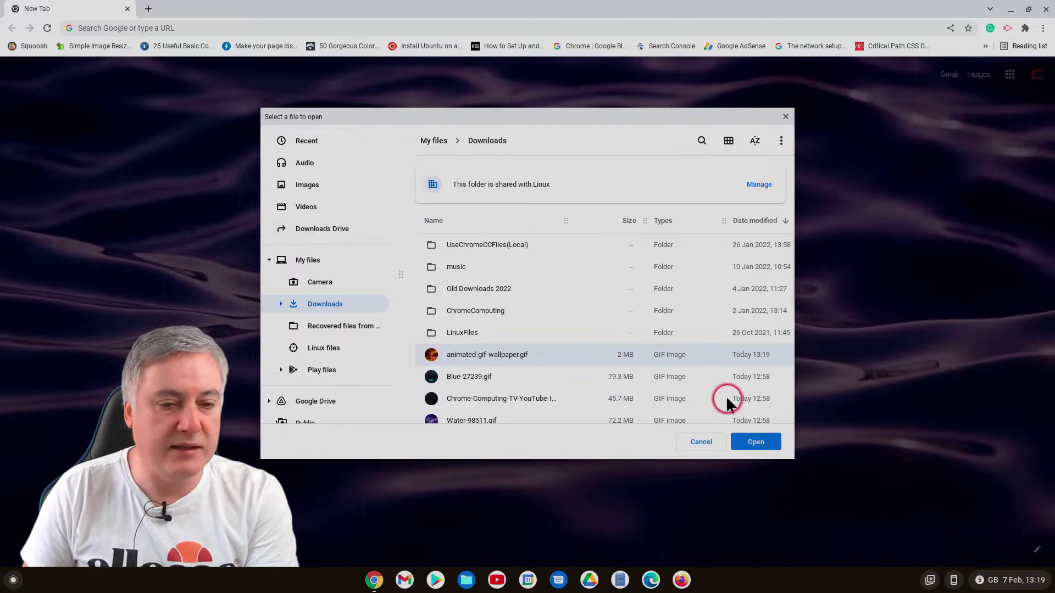
click(750, 439)
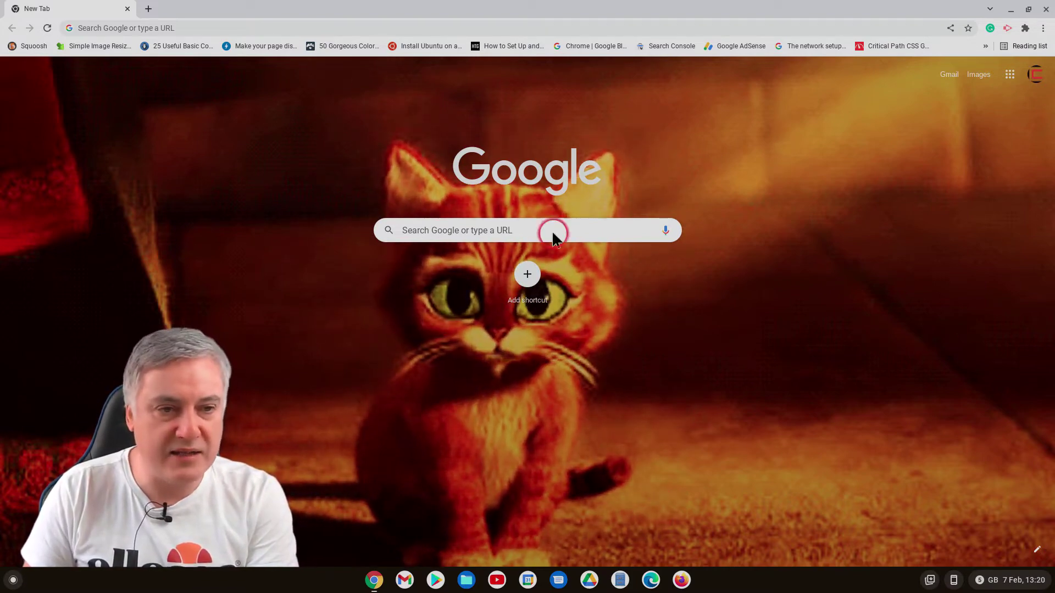
click(1037, 549)
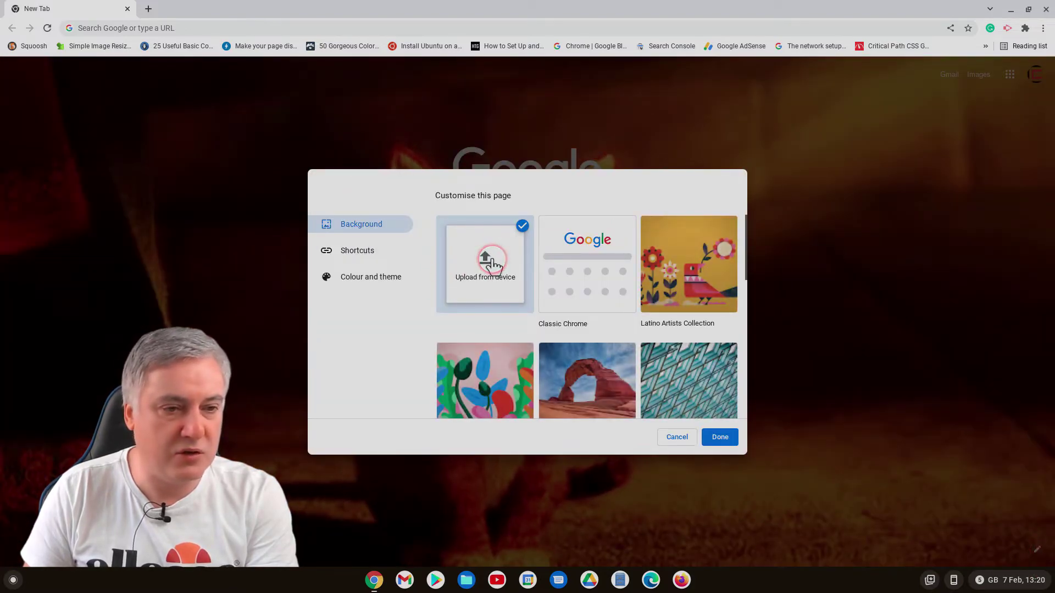
click(492, 261)
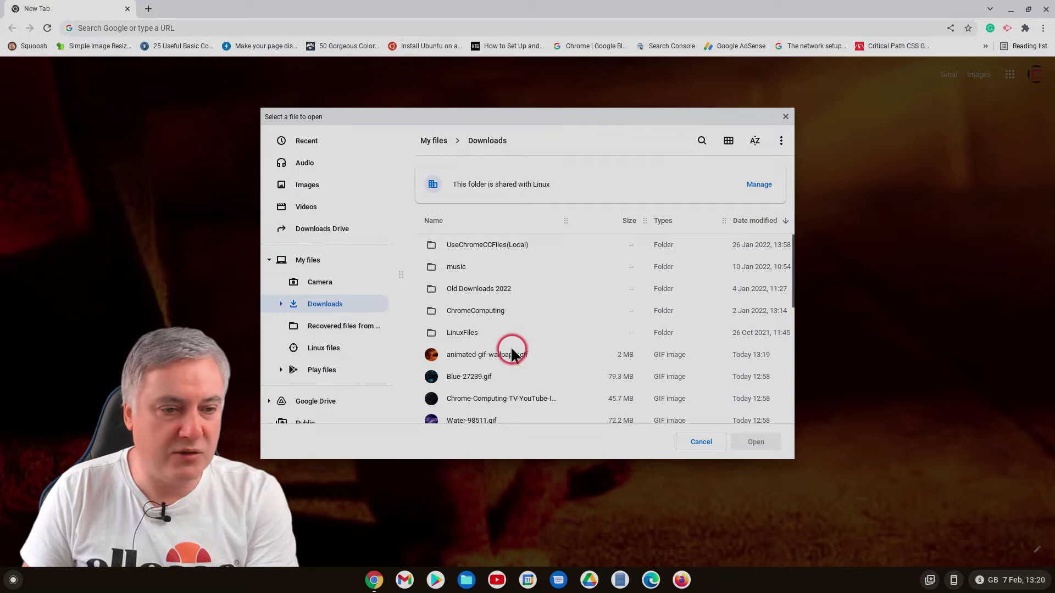
click(614, 361)
click(750, 442)
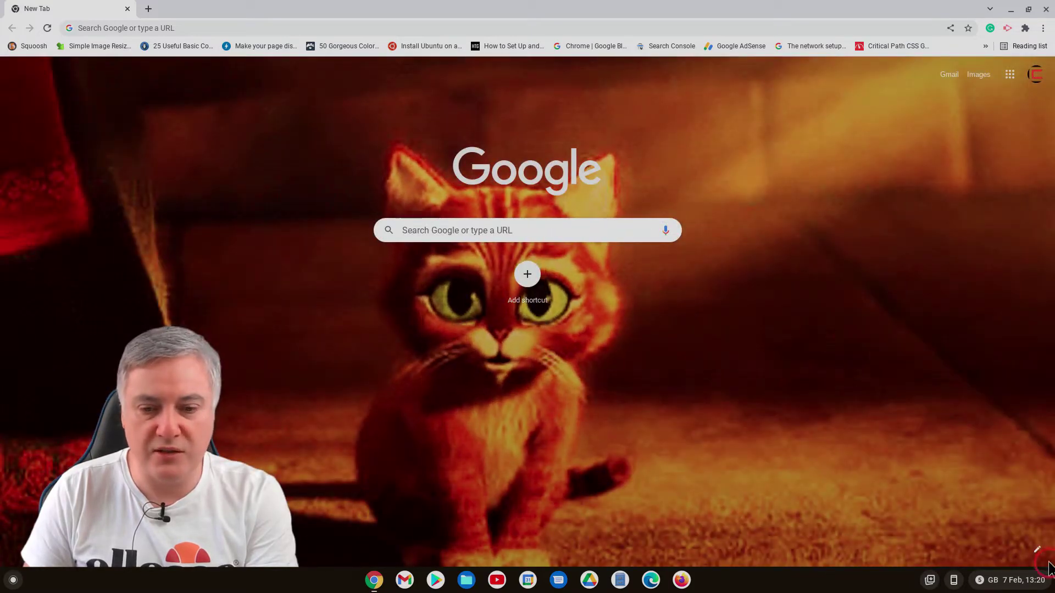
click(1037, 551)
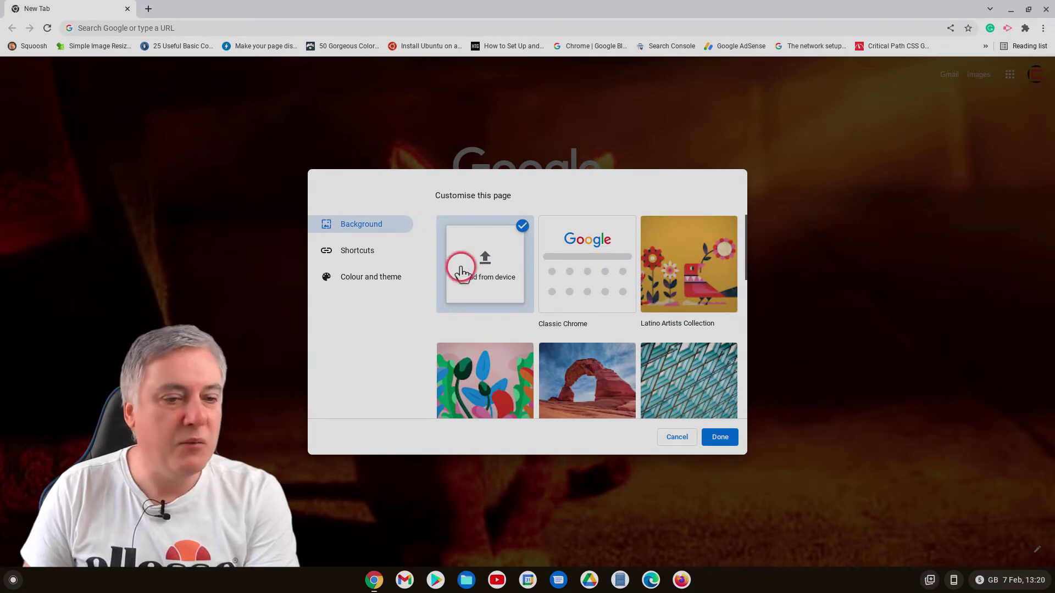
scroll(683, 282, down, 10)
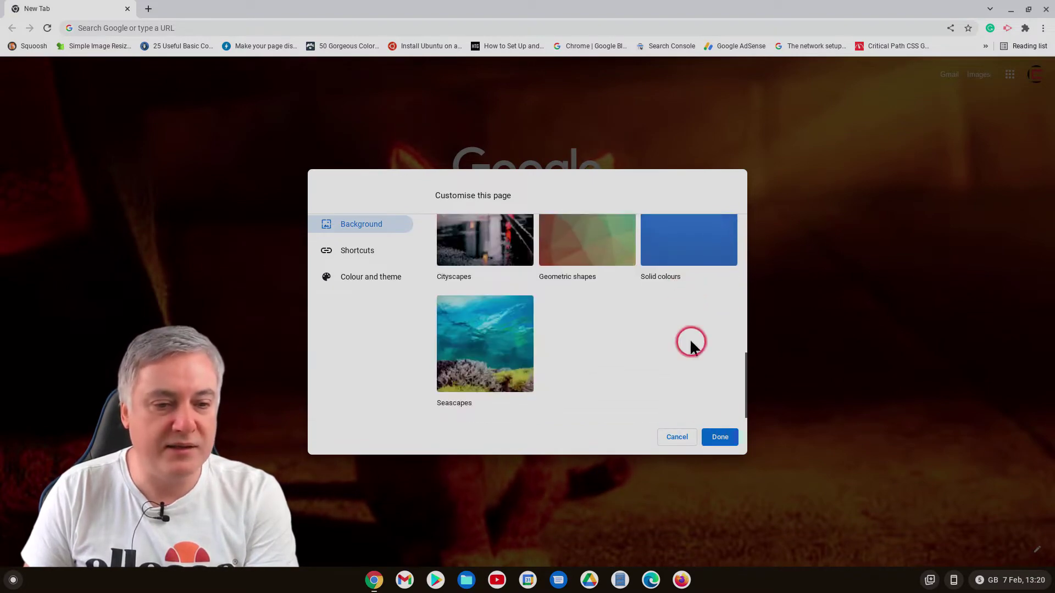
click(684, 442)
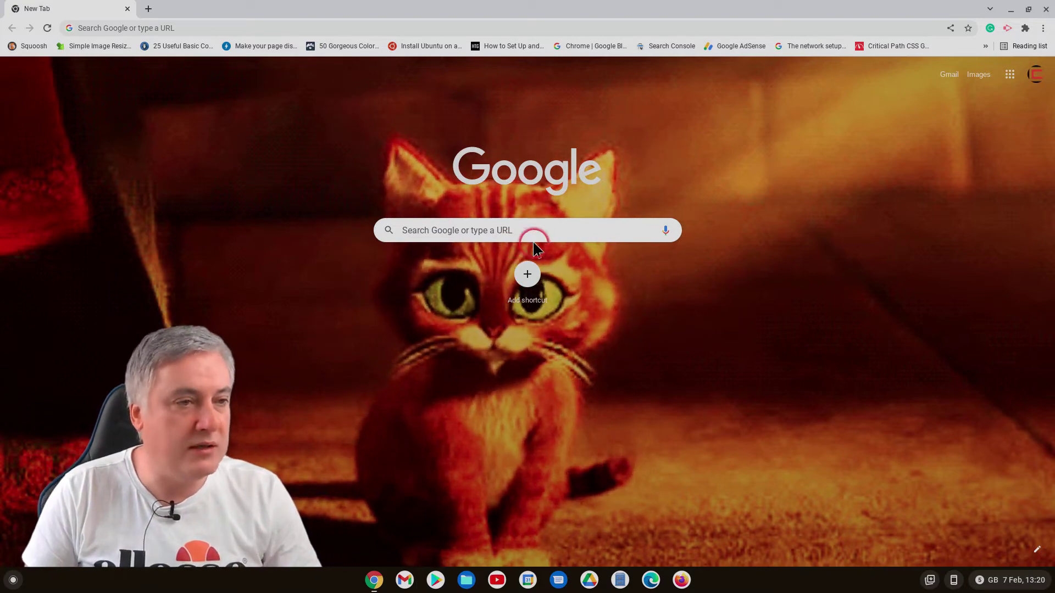
click(305, 4)
click(335, 28)
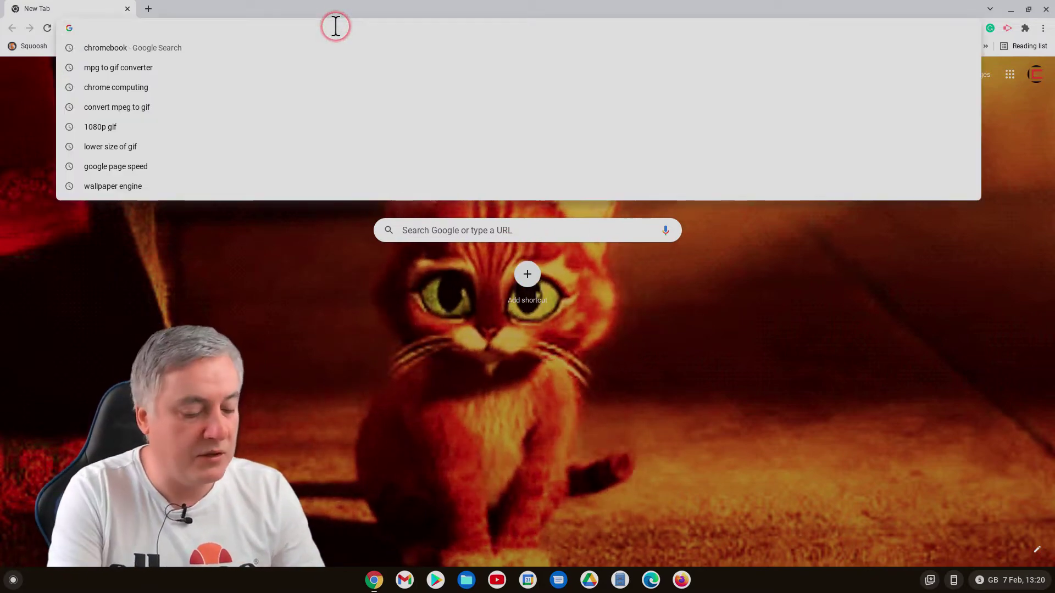
text(www.pixa)
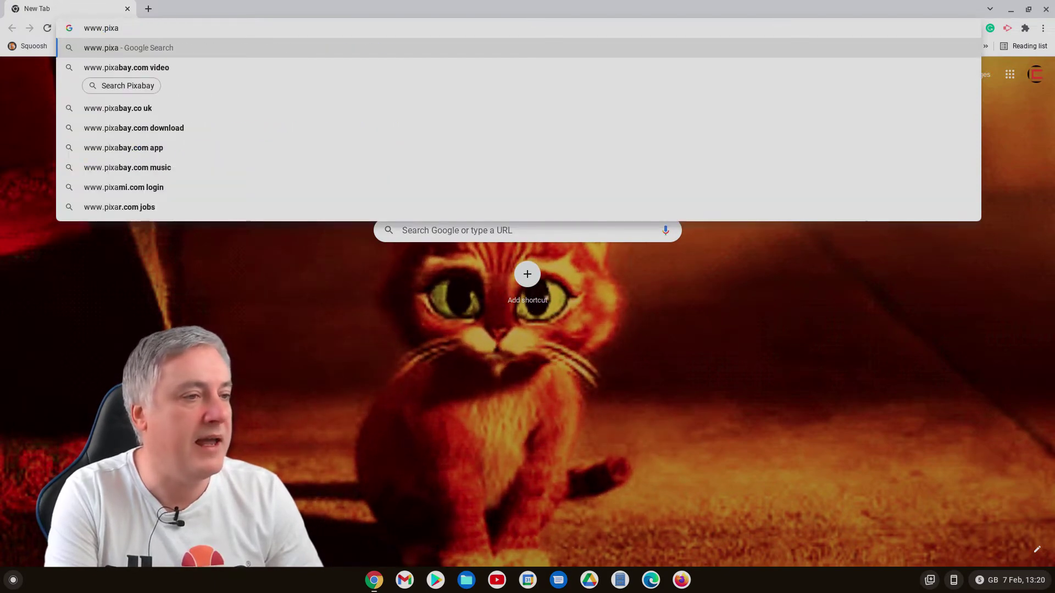
text(bay)
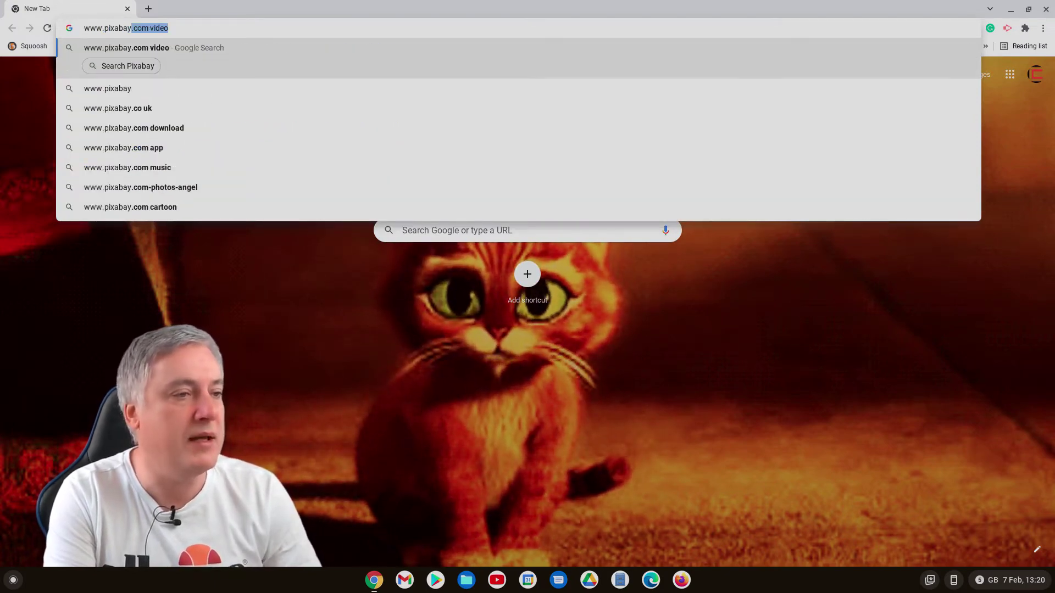
text(.com)
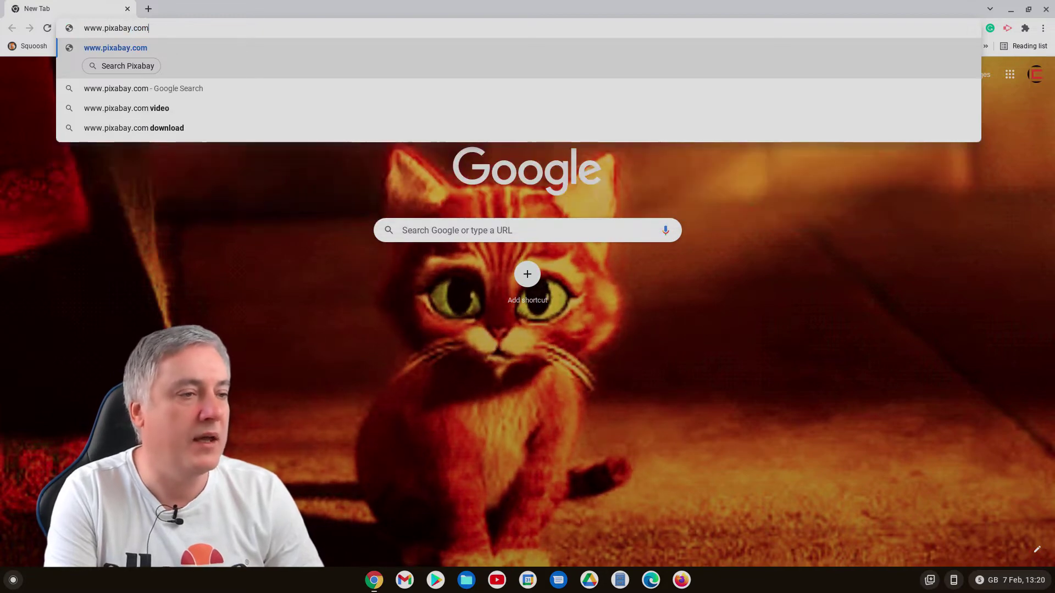
key(Return)
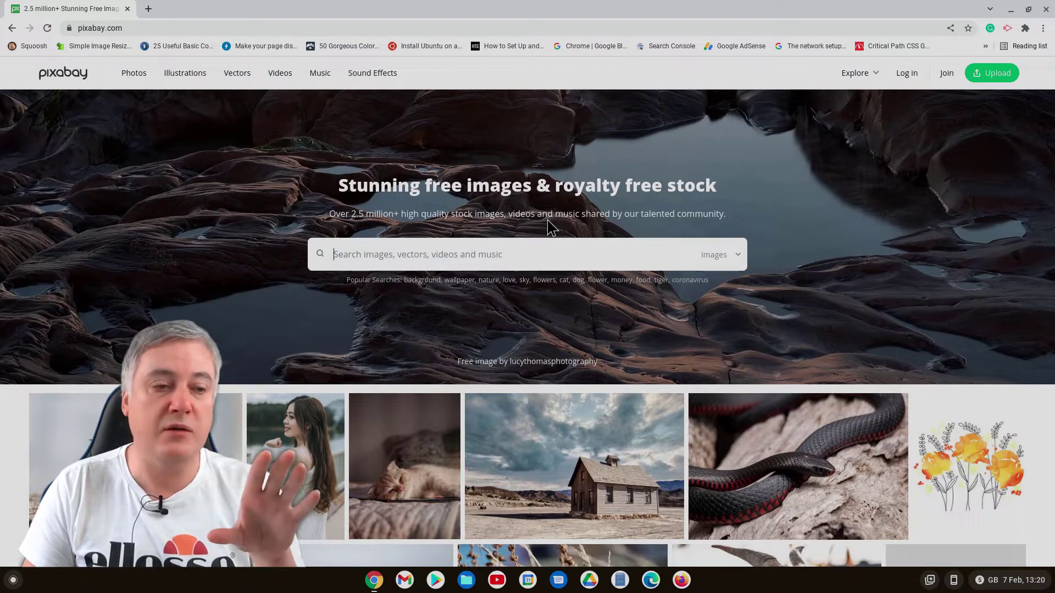
Switch Pixabay's search type from Images to Videos.
drag(596, 271, 558, 273)
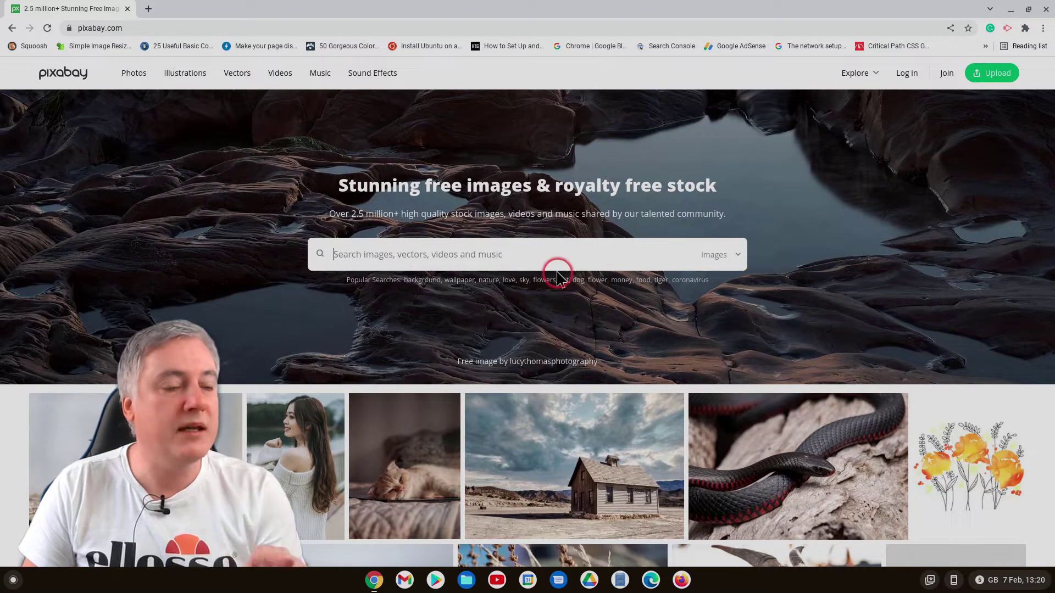
click(721, 263)
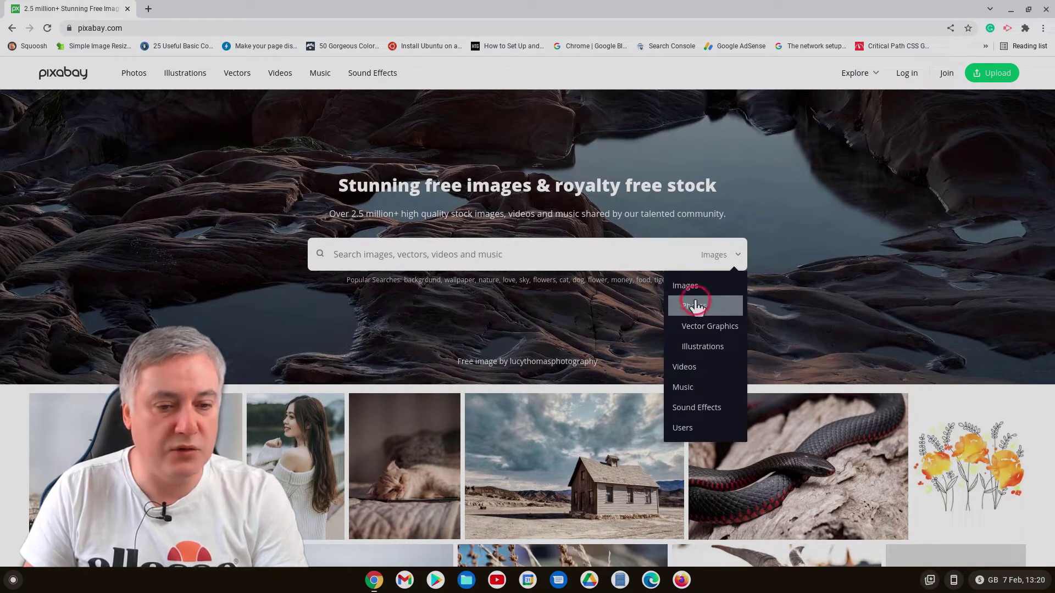
click(710, 372)
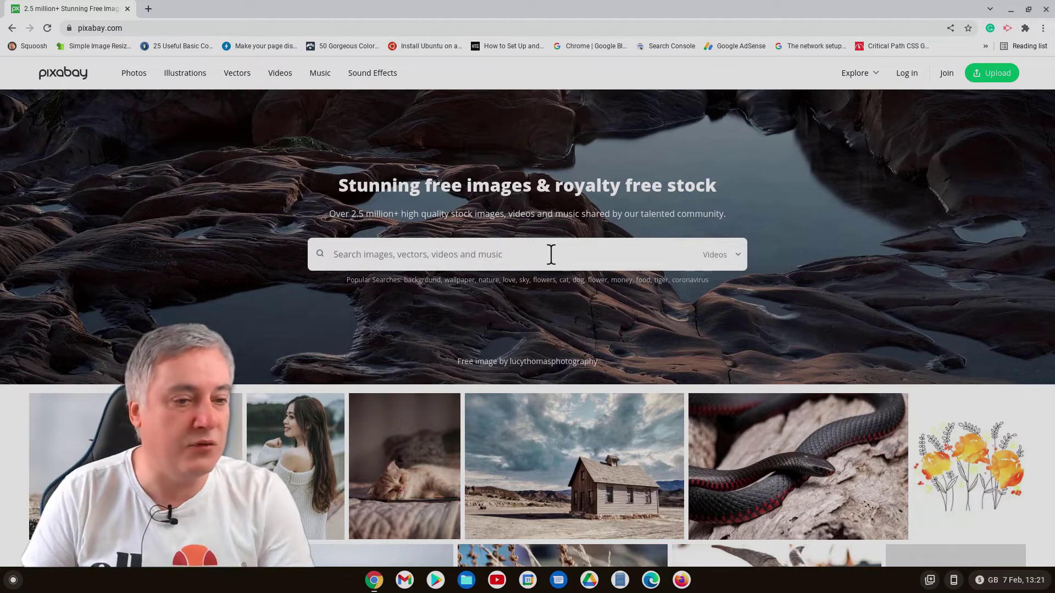
Enter the 'desktop wallpaper' search term in the video search box.
click(504, 252)
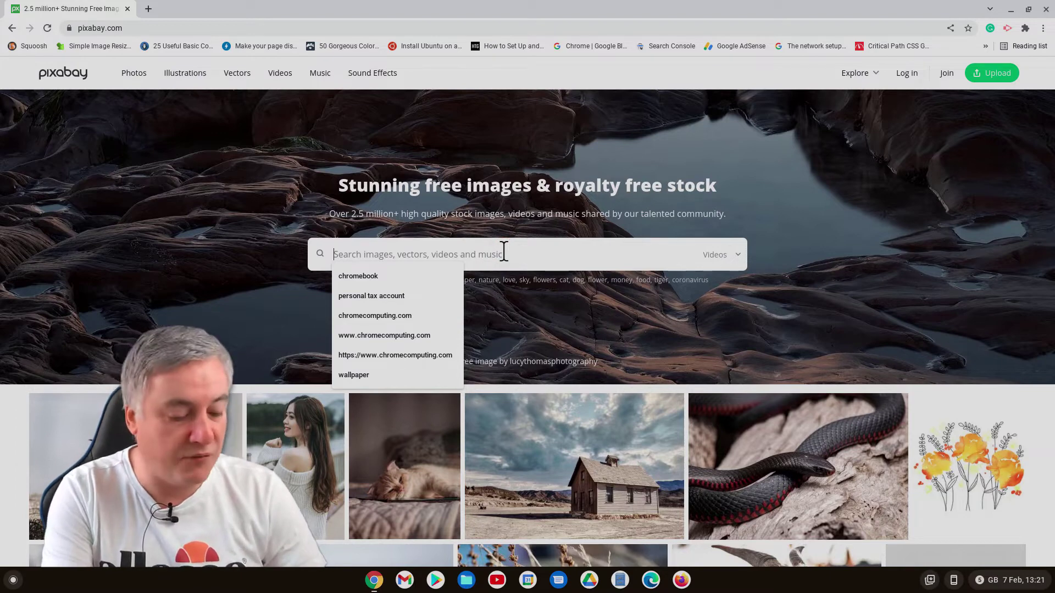
text(w)
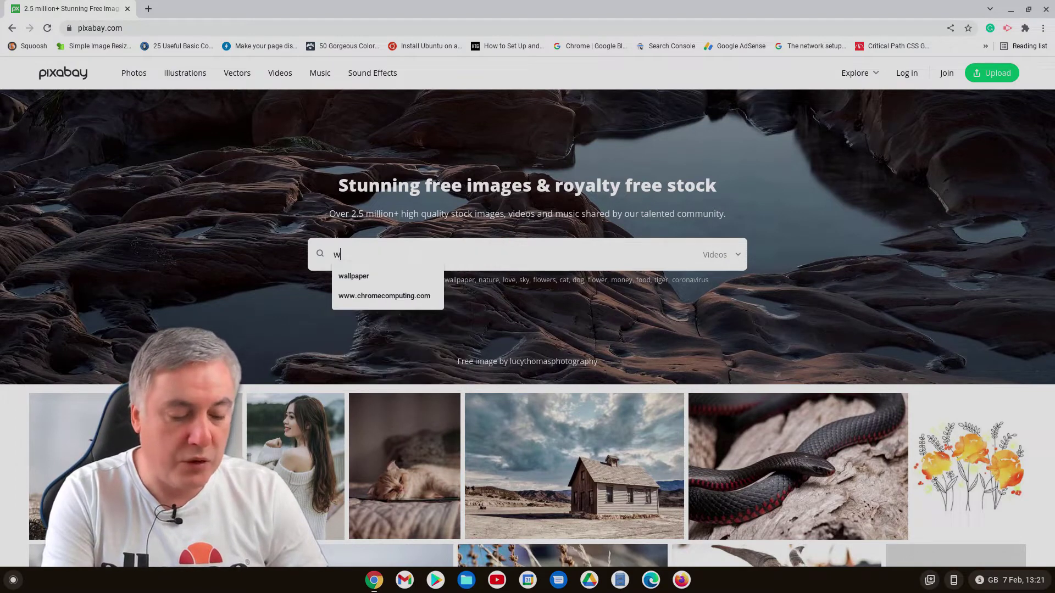
text(allpaper)
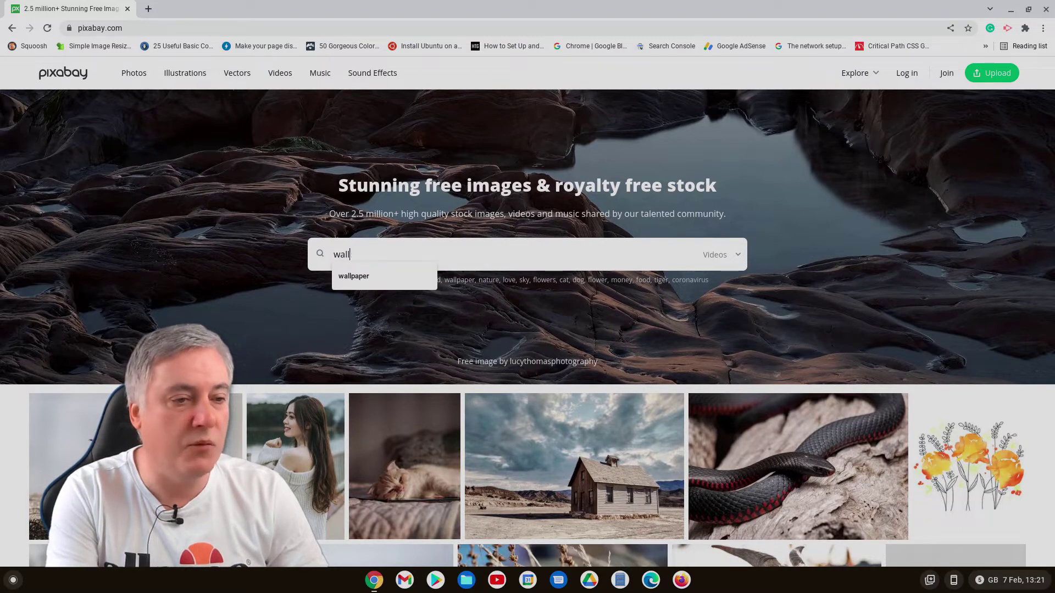
key(BackSpace)
key(BackSpace)
key(BackSpace)
key(BackSpace)
text(desktop)
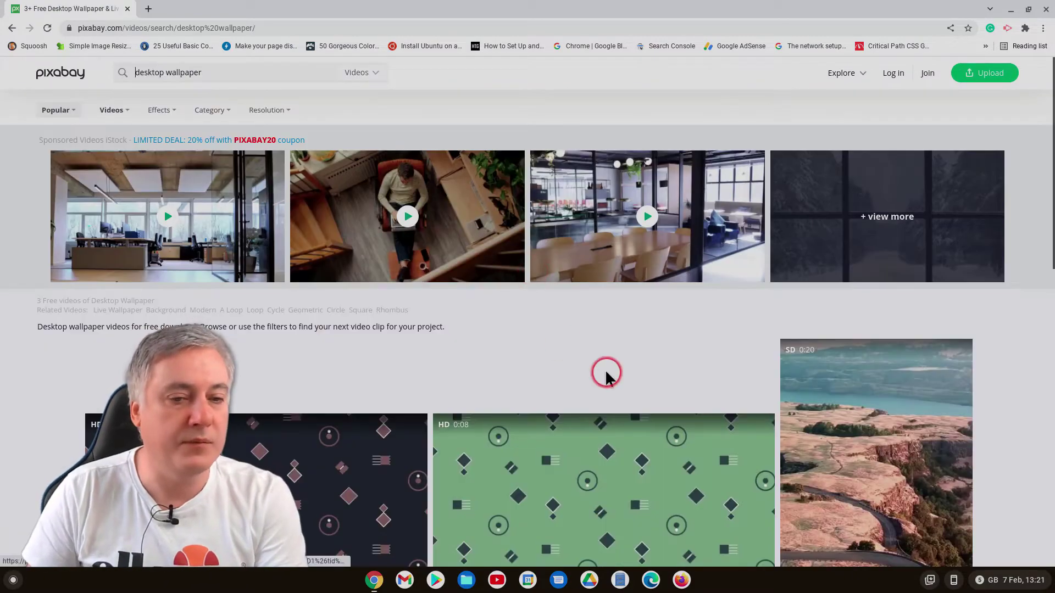
Scroll down the wallpaper video results to the blue abstract digital-grid clip.
scroll(601, 330, down, 15)
scroll(606, 329, up, 15)
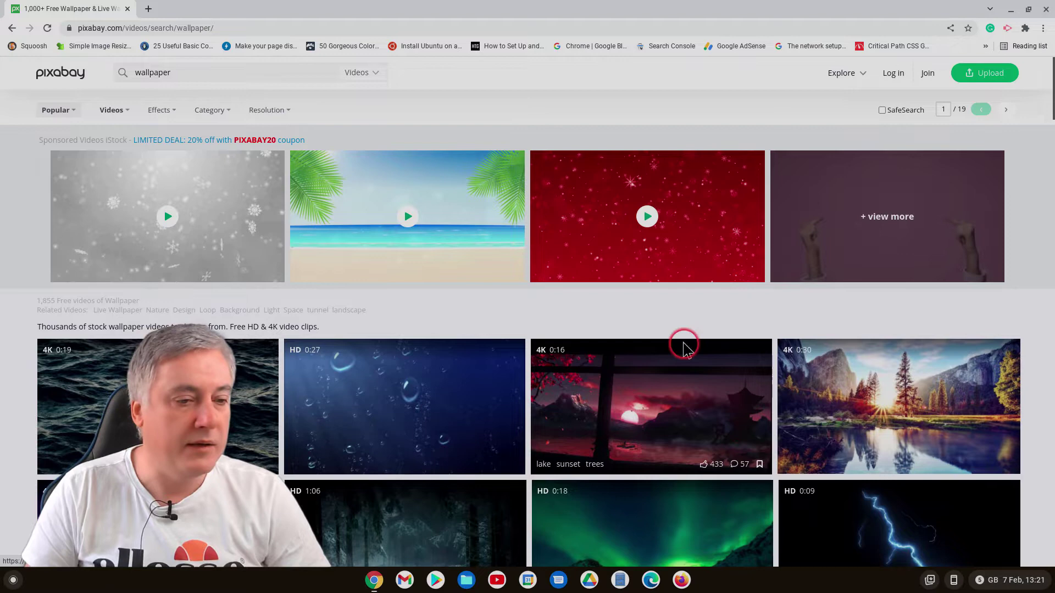
scroll(681, 345, down, 2)
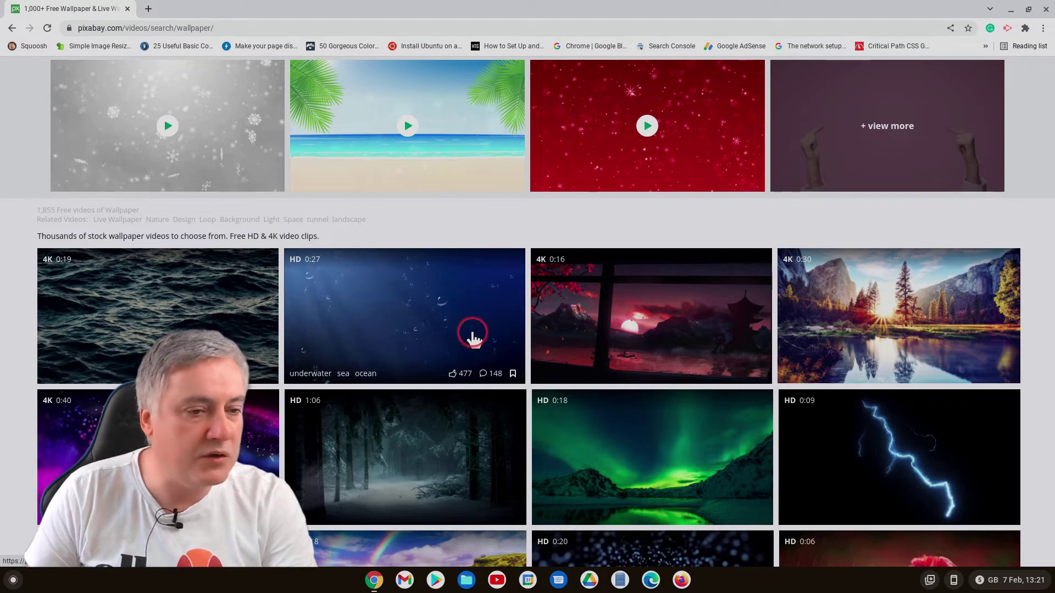
scroll(439, 345, down, 1)
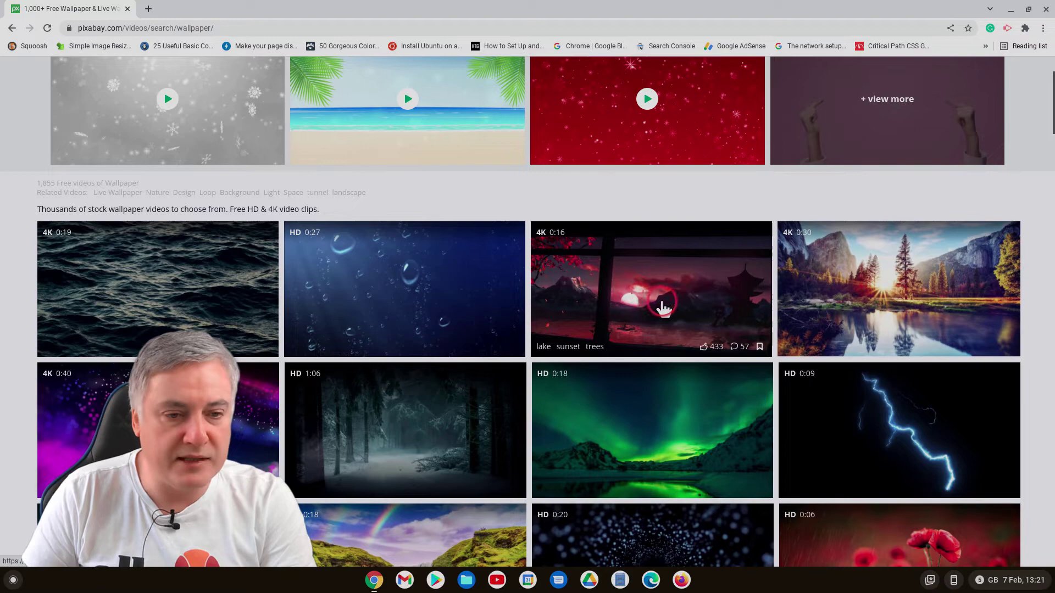
scroll(663, 307, down, 3)
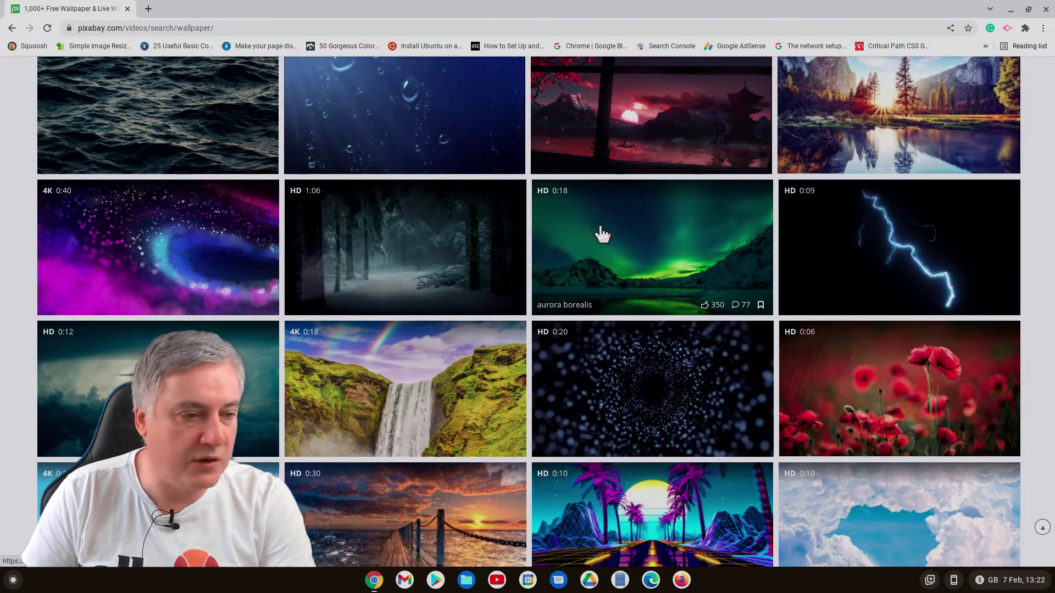
scroll(602, 234, down, 5)
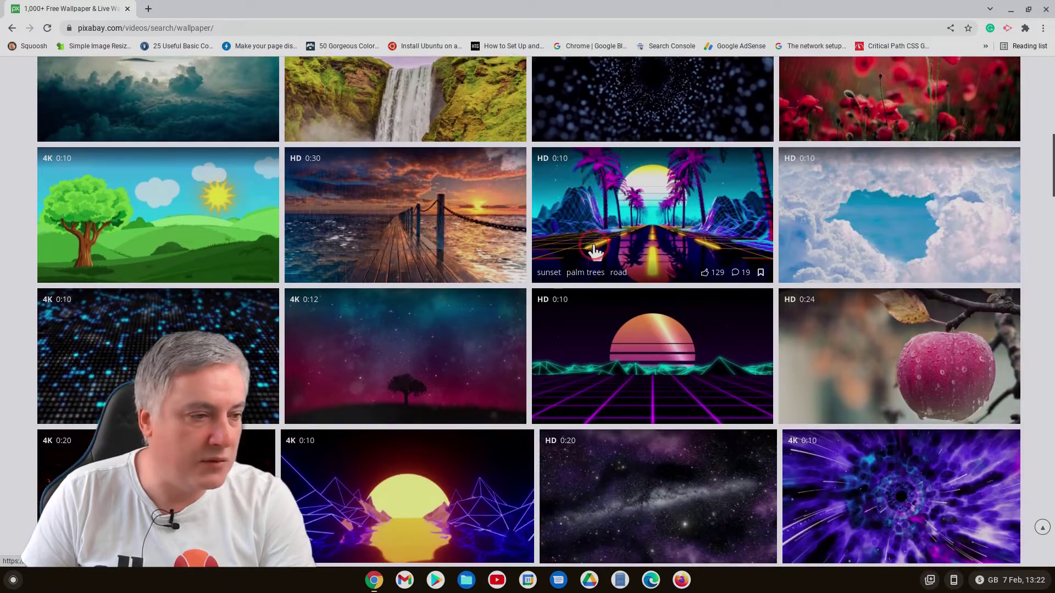
scroll(596, 249, down, 2)
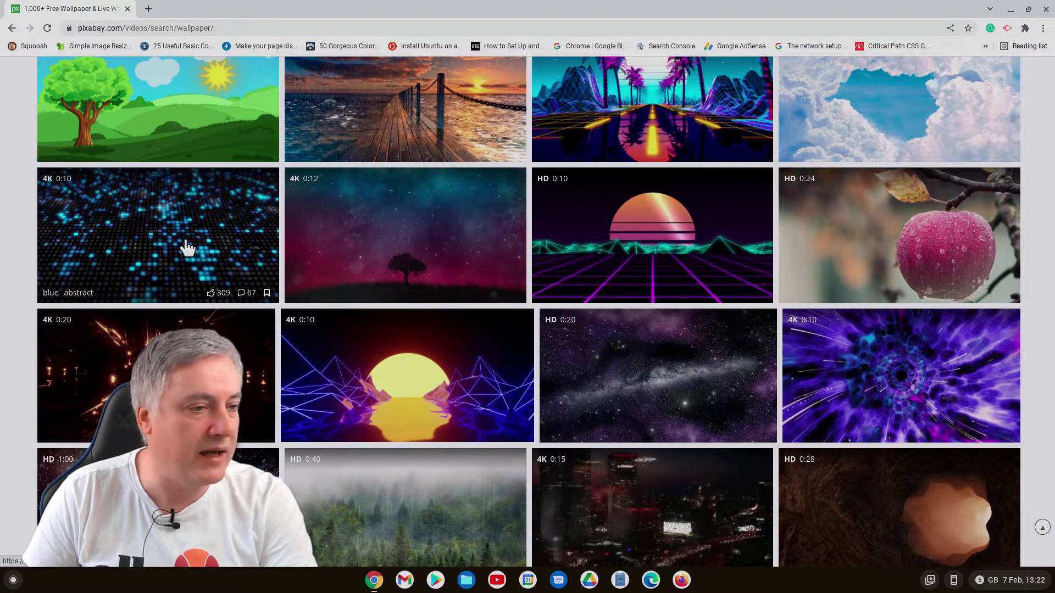
Open the blue abstract video's page and expand its Free Download size options.
click(187, 248)
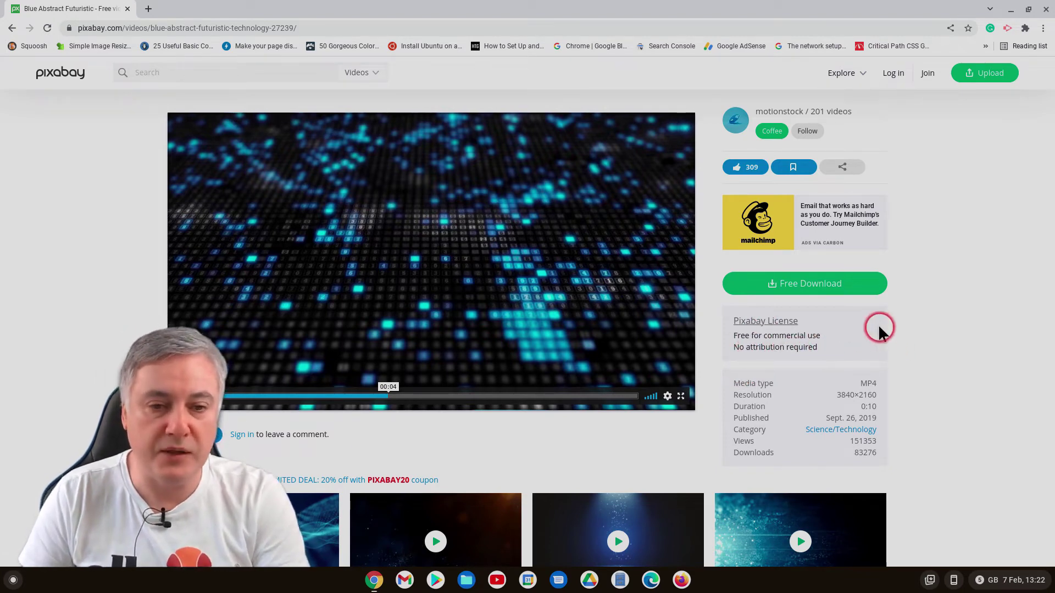
click(801, 286)
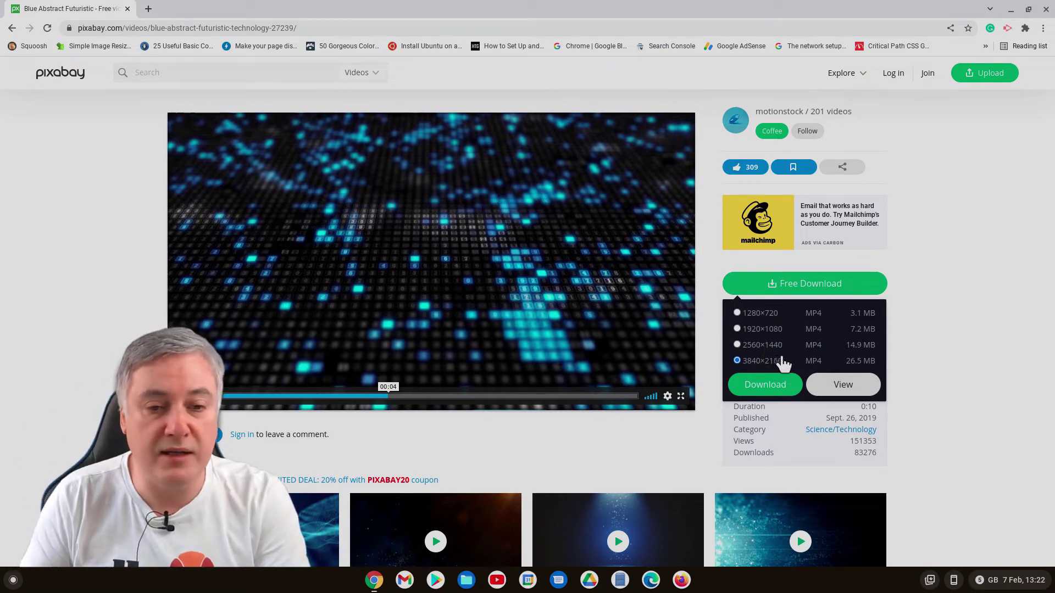
click(735, 336)
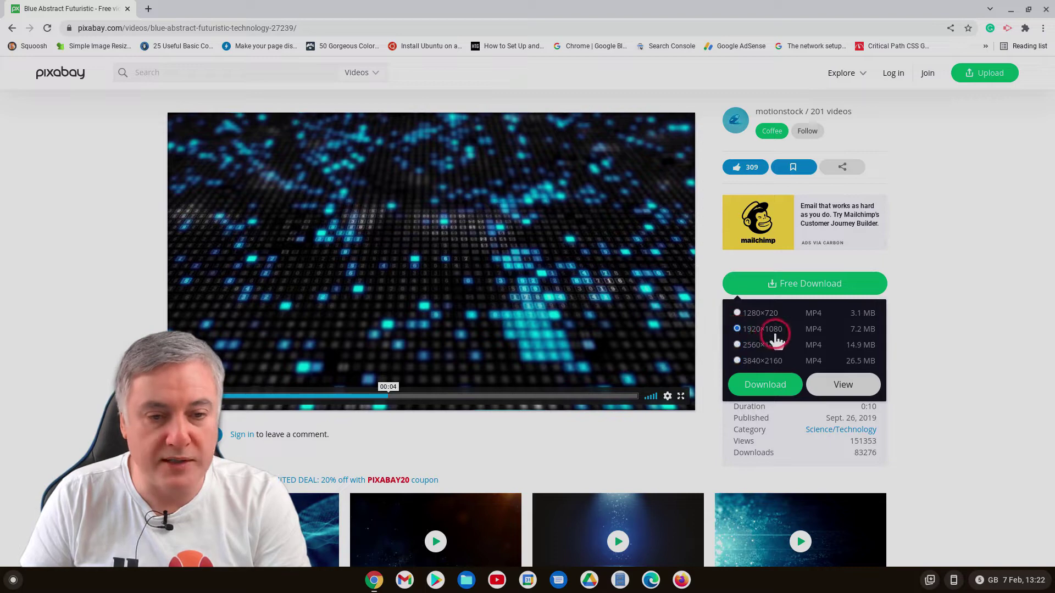
click(830, 350)
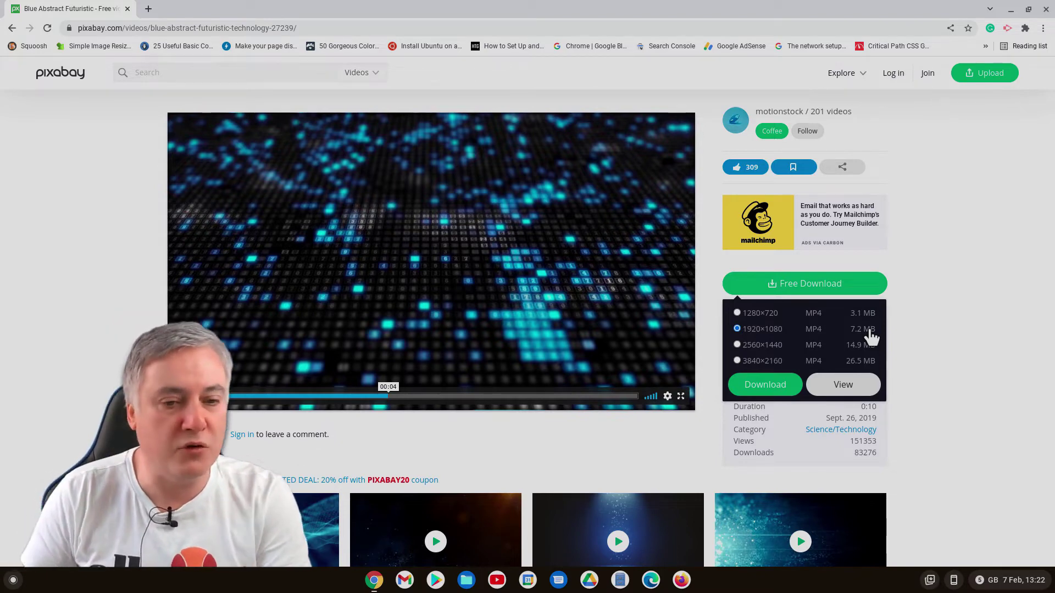
Download the clip at 1920×1080 as Blue - 27239.mp4 and show it in its folder.
click(738, 330)
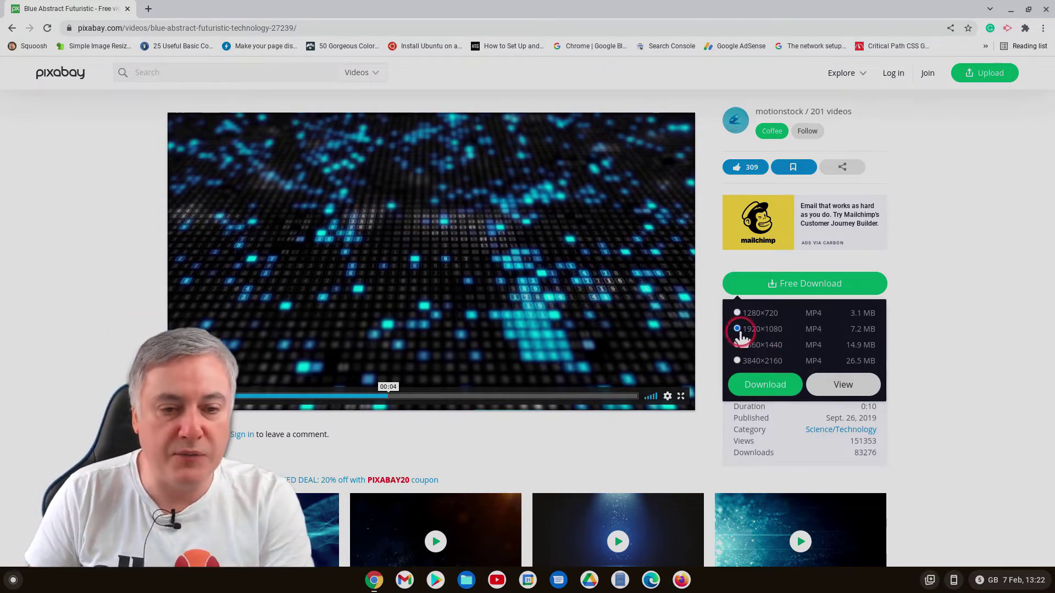
click(767, 386)
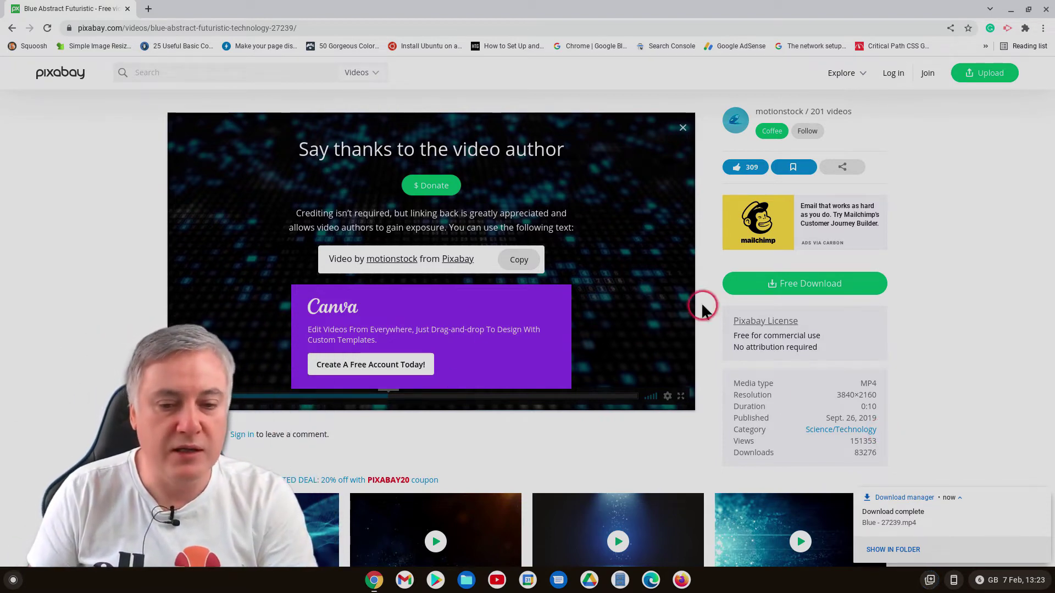
click(891, 550)
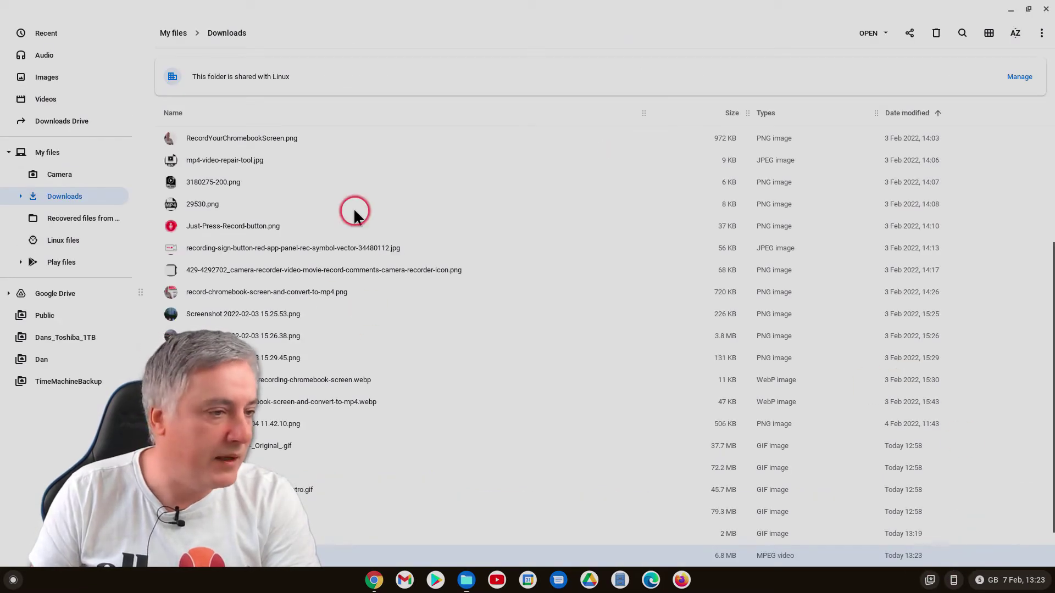
Play Blue - 27239.mp4 from Downloads, then close the player and minimise Files.
scroll(393, 327, down, 2)
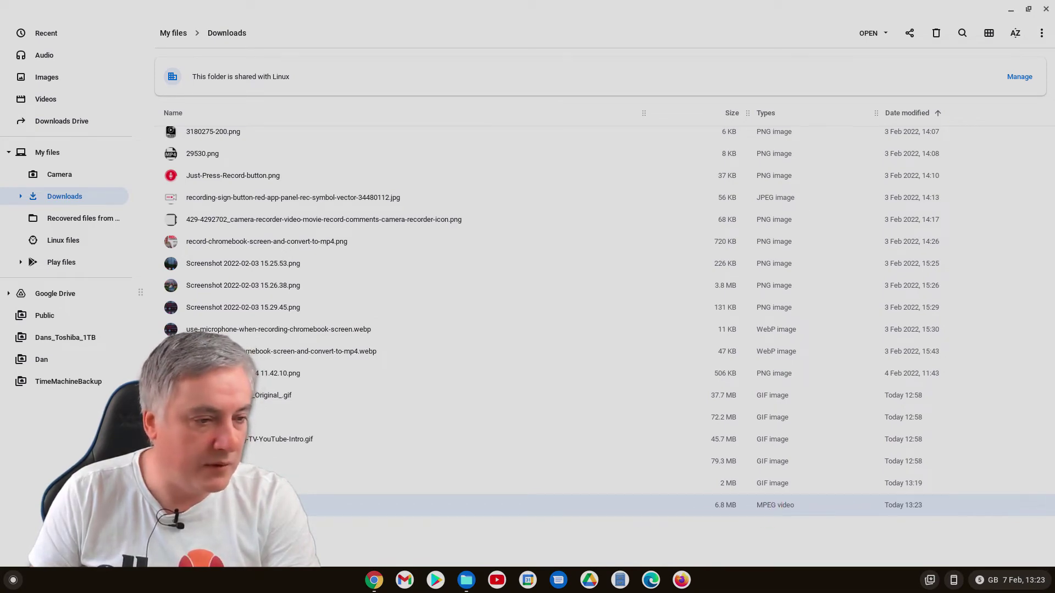
key(Return)
click(529, 489)
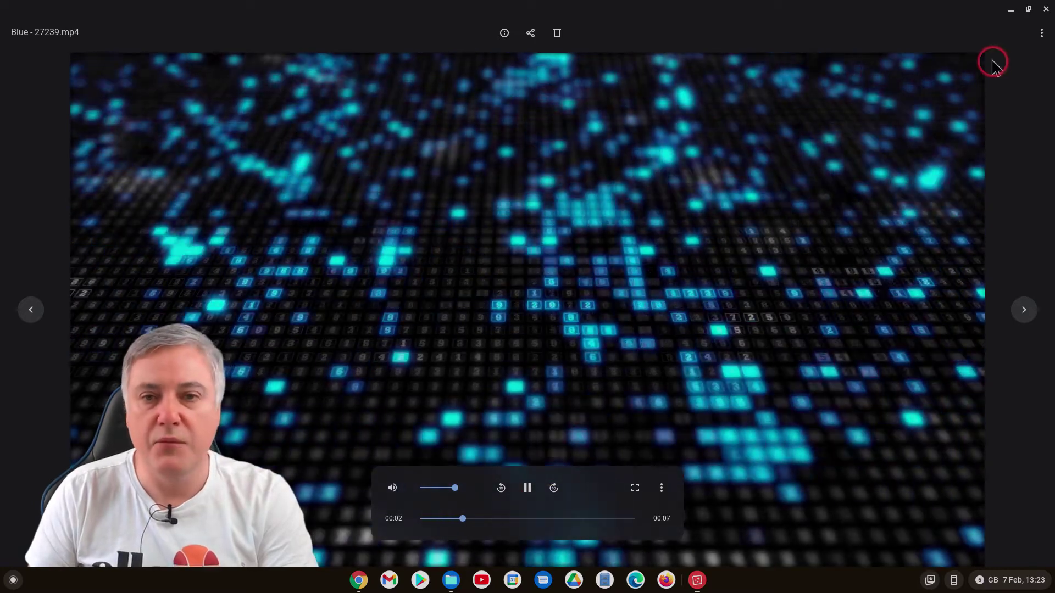
click(1046, 10)
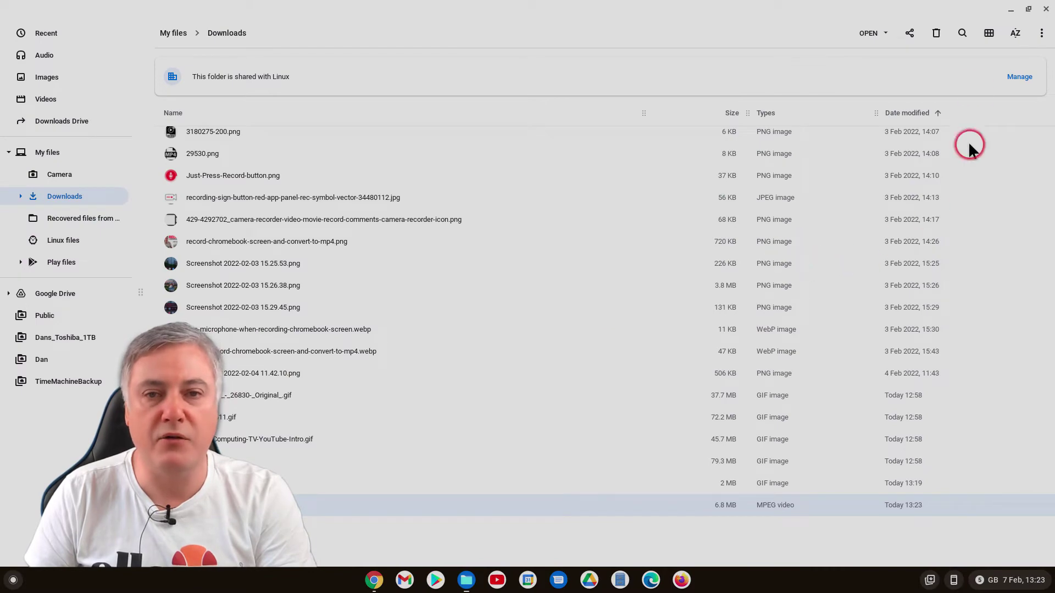
click(1011, 11)
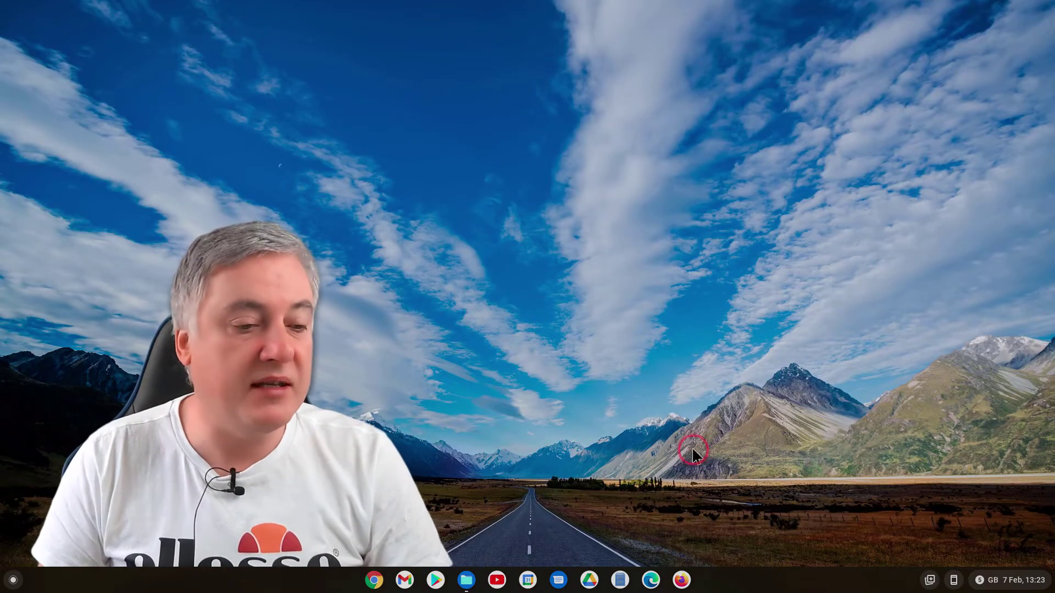
Google 'mpeg to gif converter' from a new tab and open Convertio's MPEG to GIF Converter result.
click(373, 581)
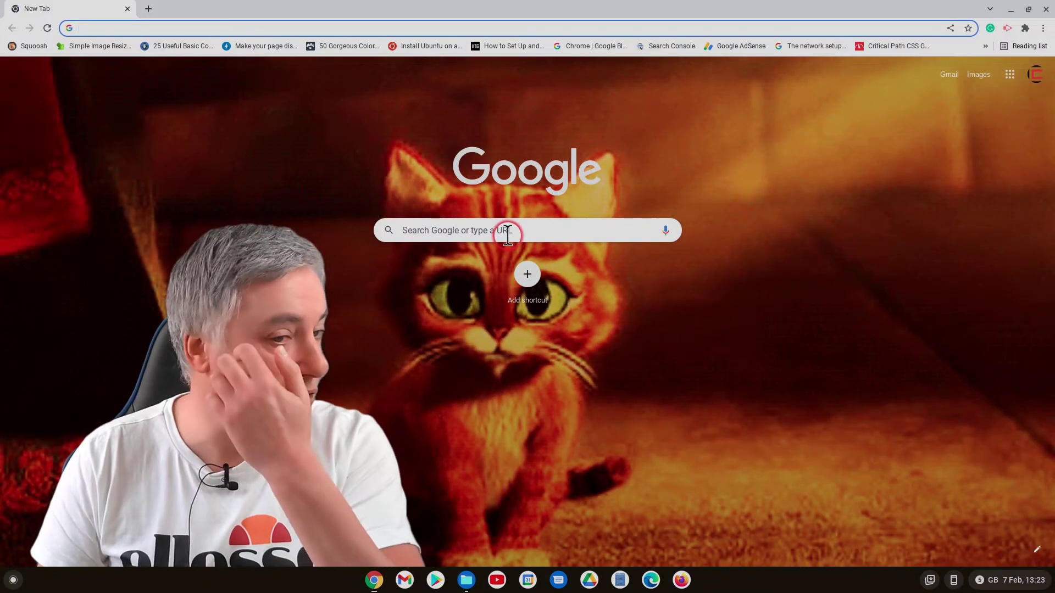
click(507, 231)
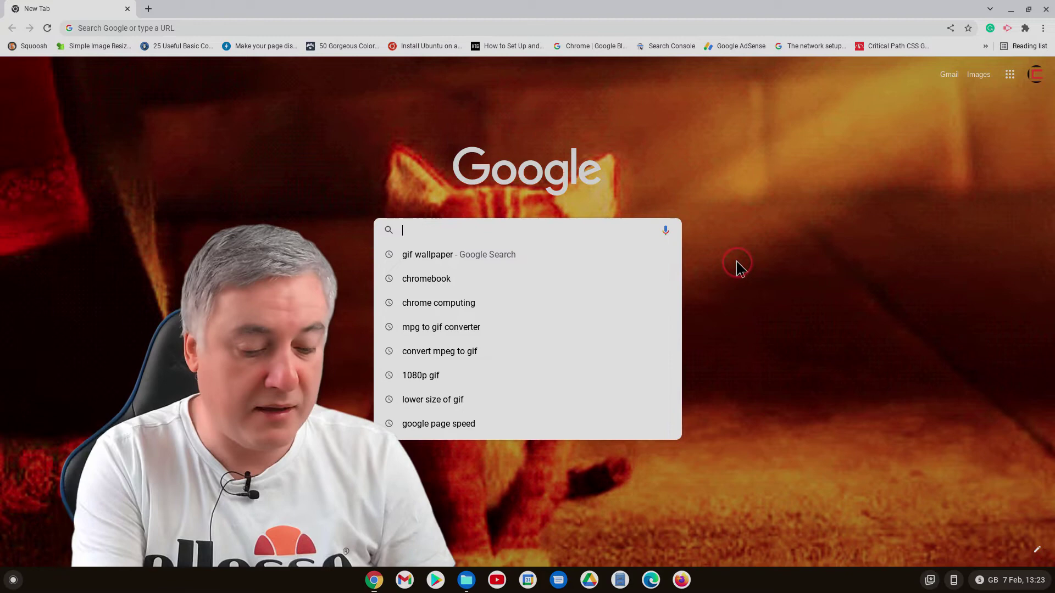
text(mpeg)
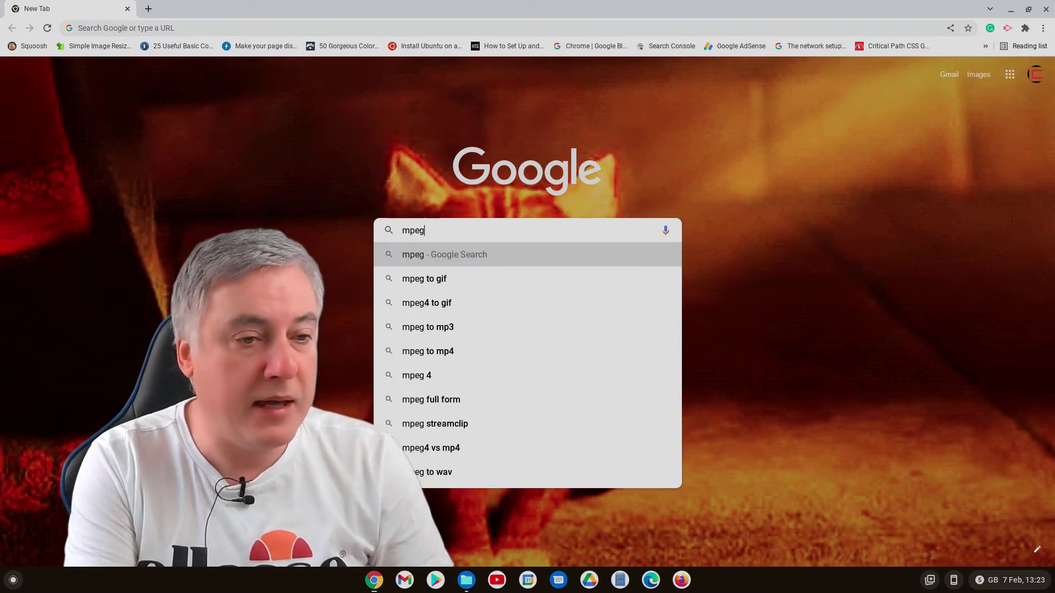
text( to fig)
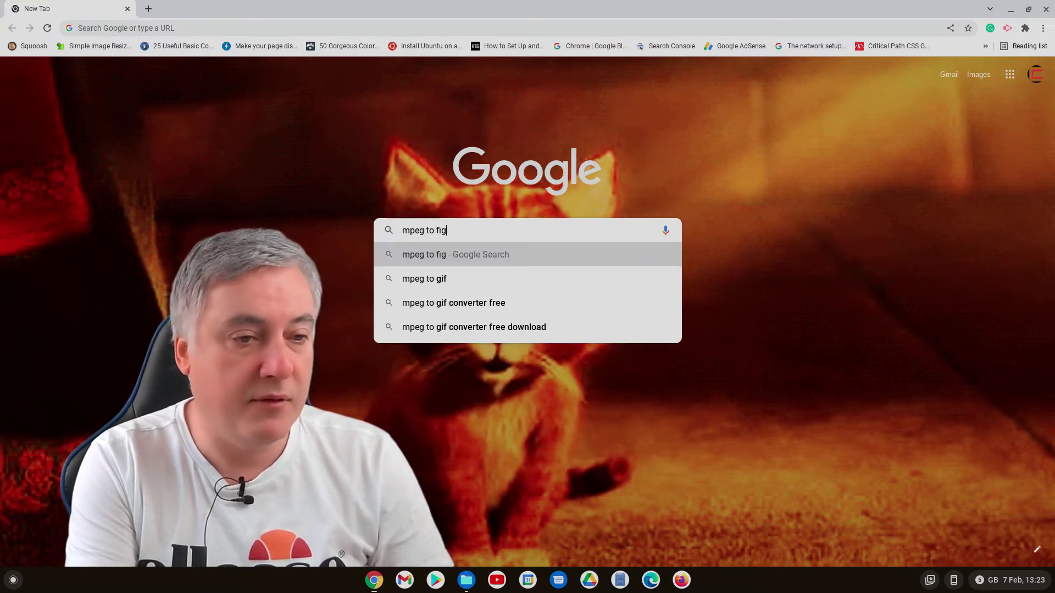
key(BackSpace)
key(BackSpace)
key(BackSpace)
text(gif )
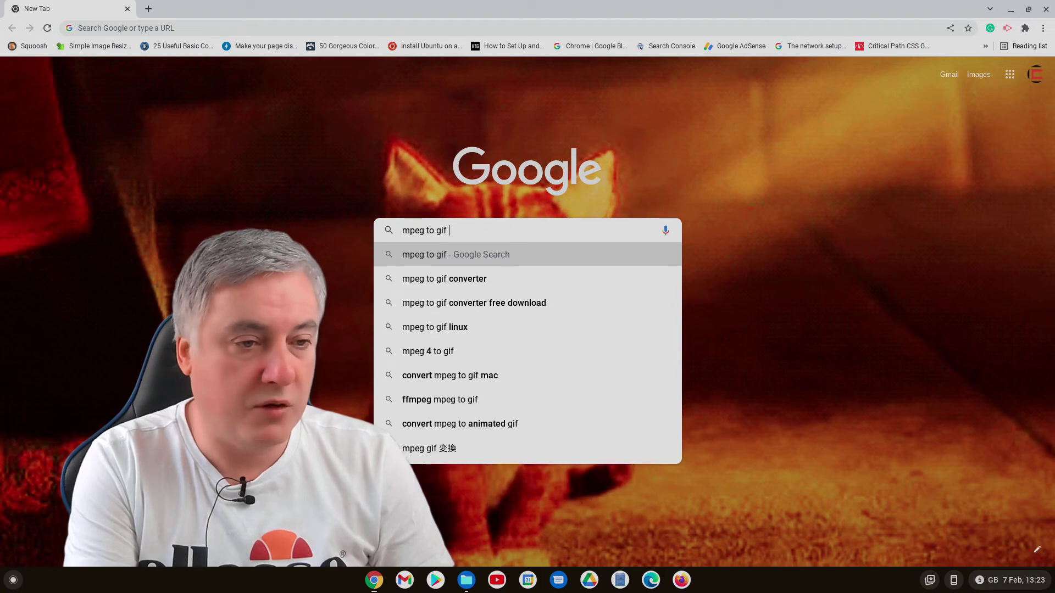
text(convert)
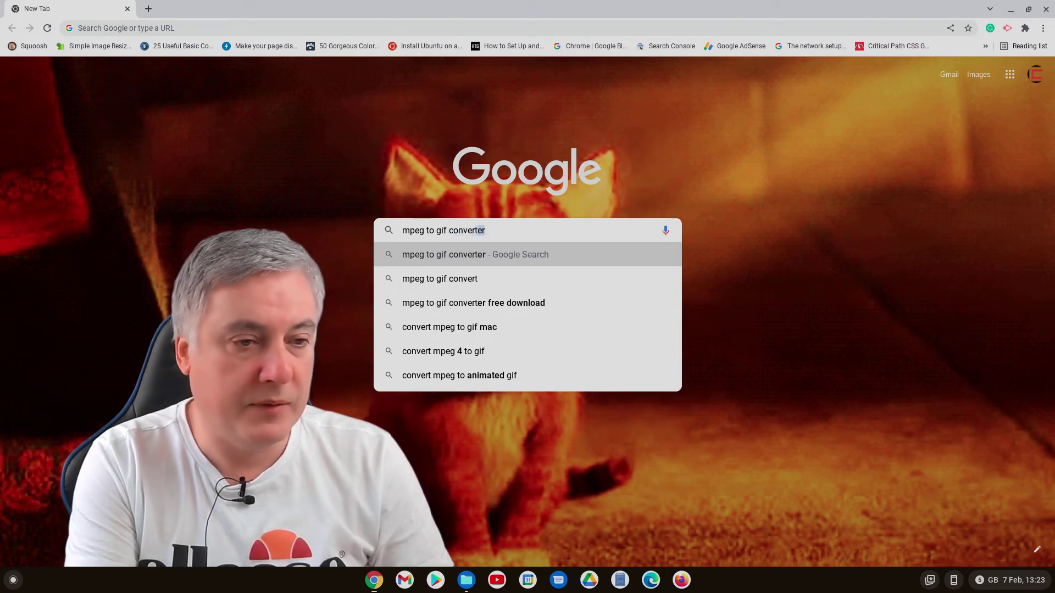
text(er)
key(Return)
click(286, 179)
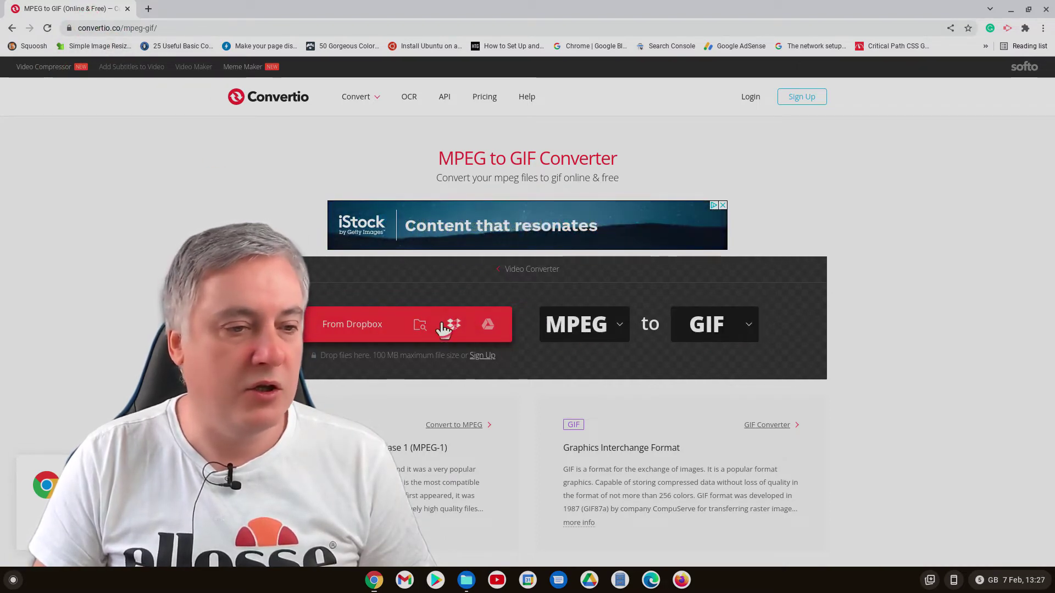
Upload Blue - 27239.mp4 to Convertio and convert it to GIF.
click(384, 330)
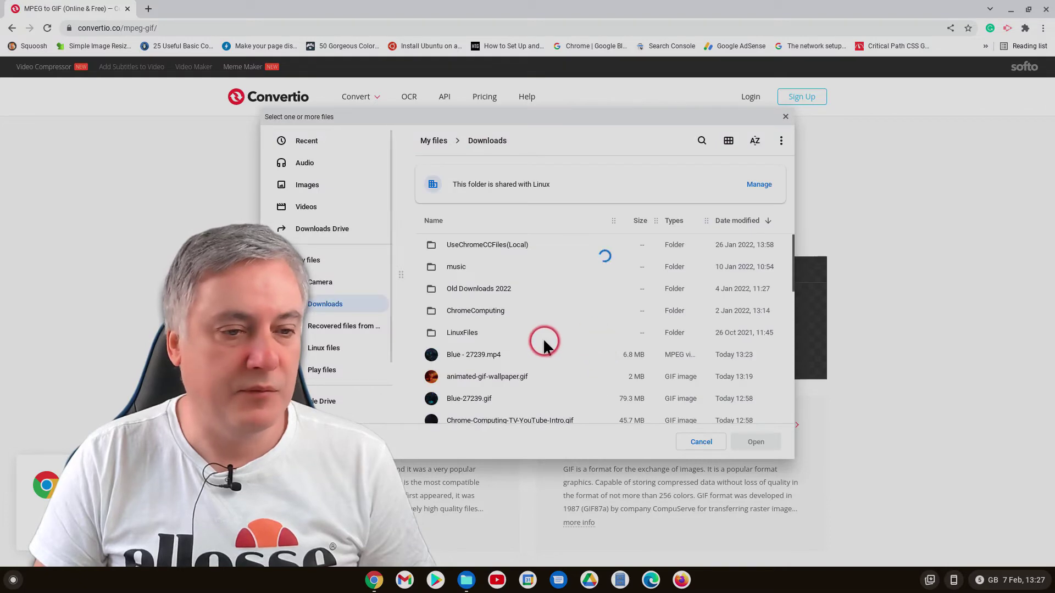
click(491, 359)
click(756, 442)
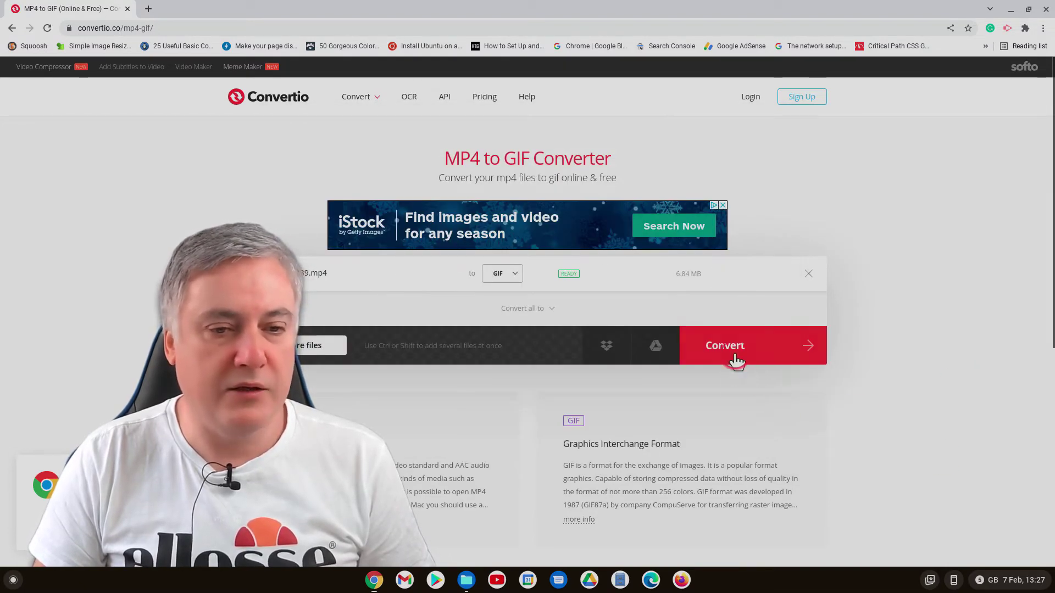
click(736, 359)
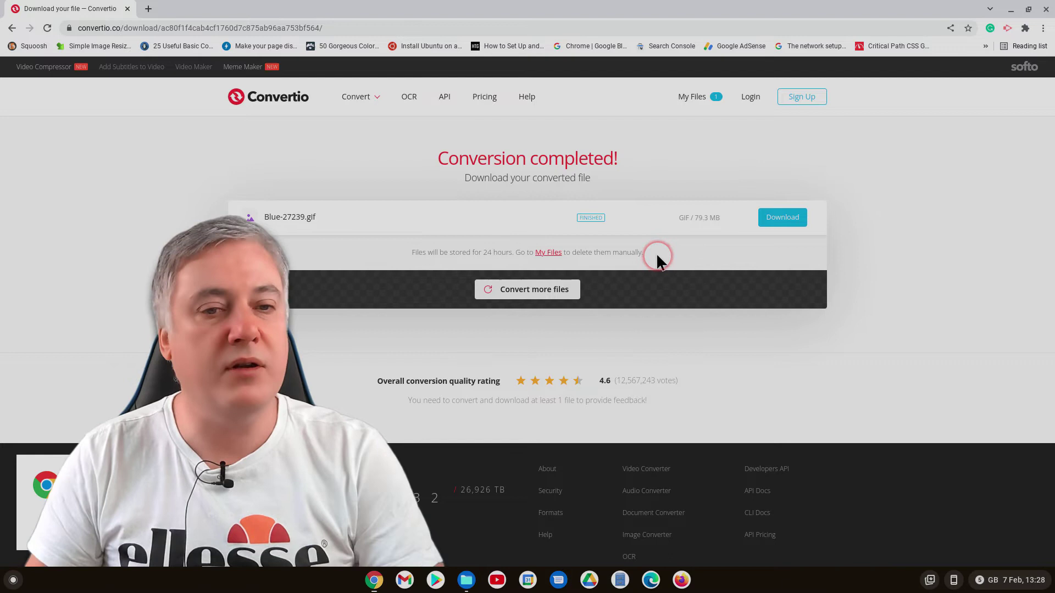
Download the converted Blue-27239.gif, then minimise Chrome.
click(790, 221)
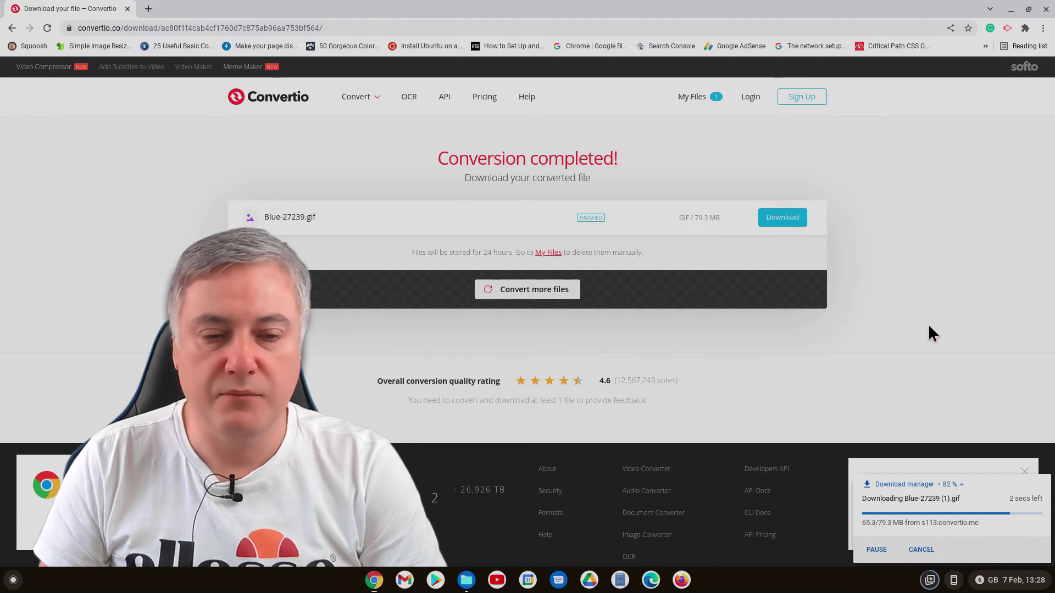
click(943, 349)
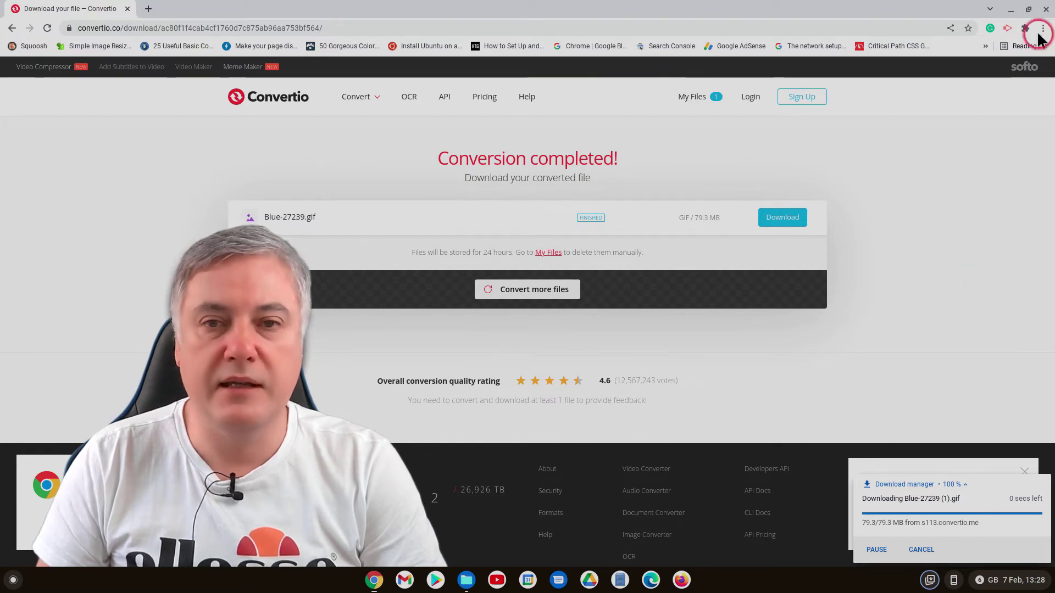
click(1046, 9)
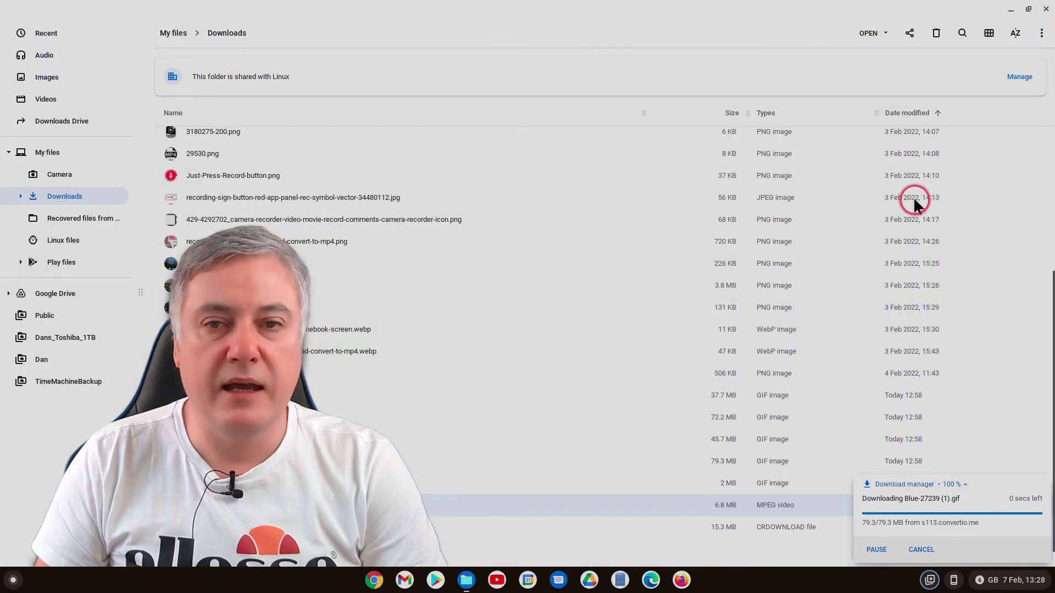
Close the file manager and reopen Chrome on a new tab, dismissing the download notification.
click(1046, 11)
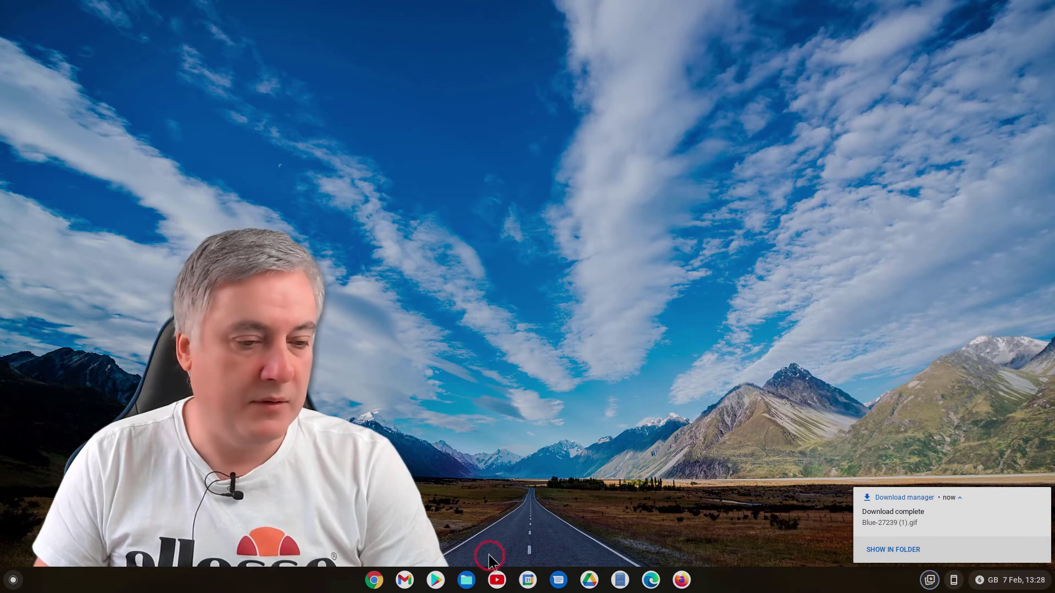
click(374, 580)
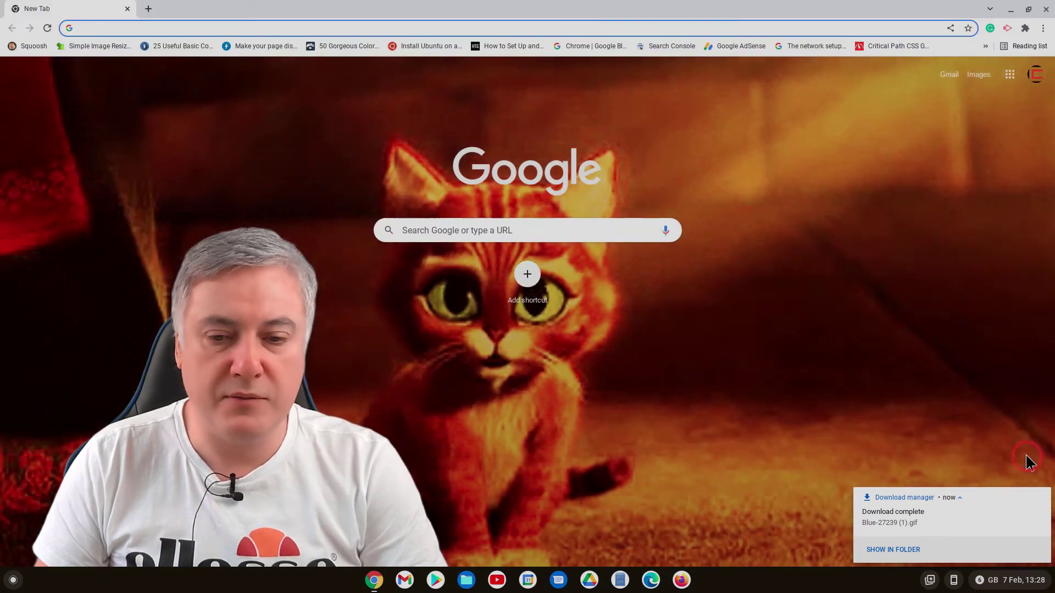
click(1044, 494)
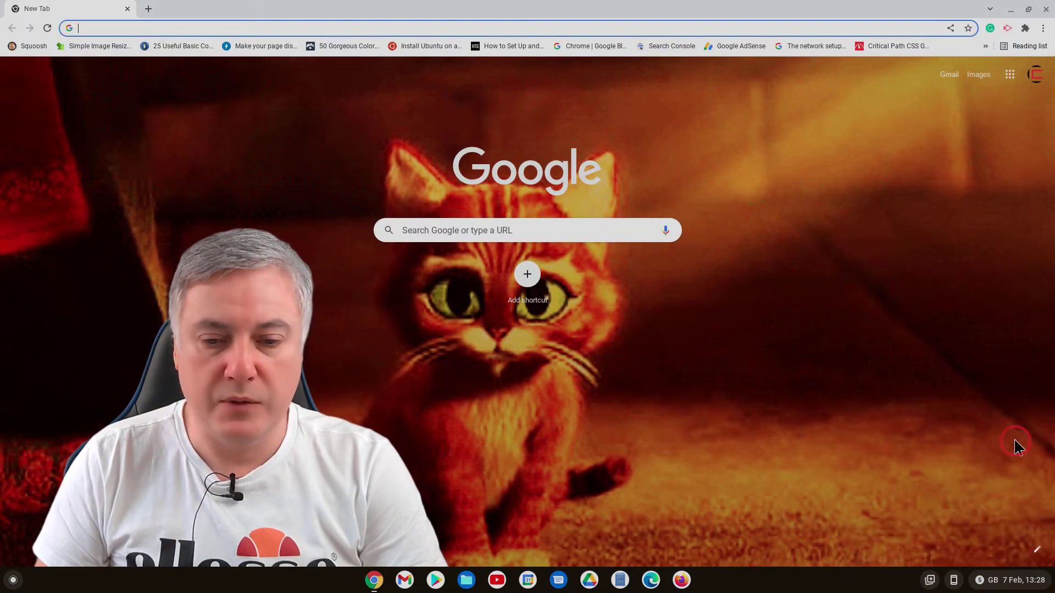
Set Blue-27239 (1).gif as the new tab background, then close Chrome.
click(1038, 550)
click(486, 262)
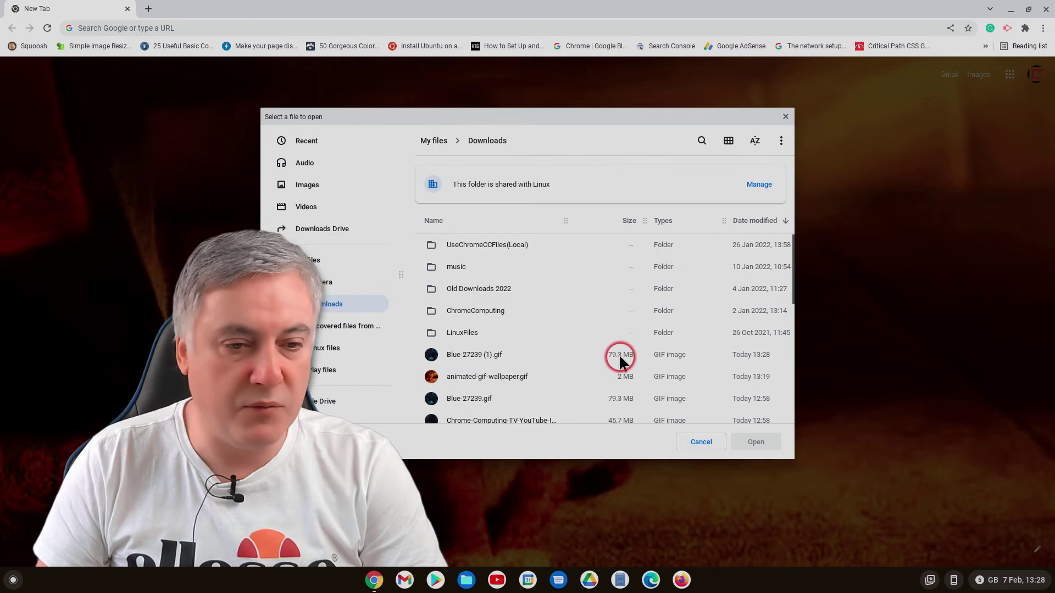
click(464, 354)
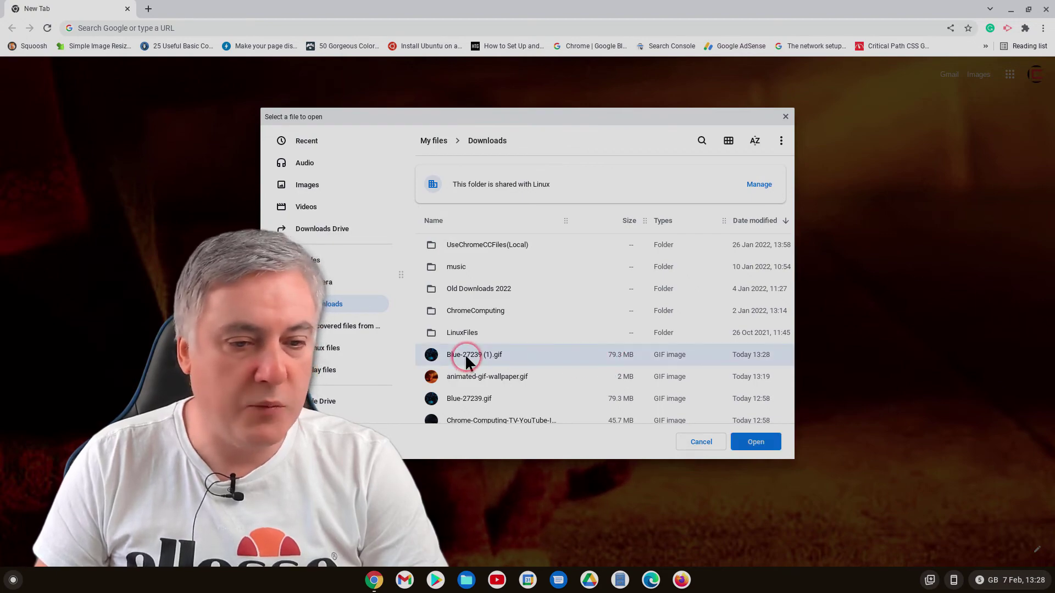
click(756, 451)
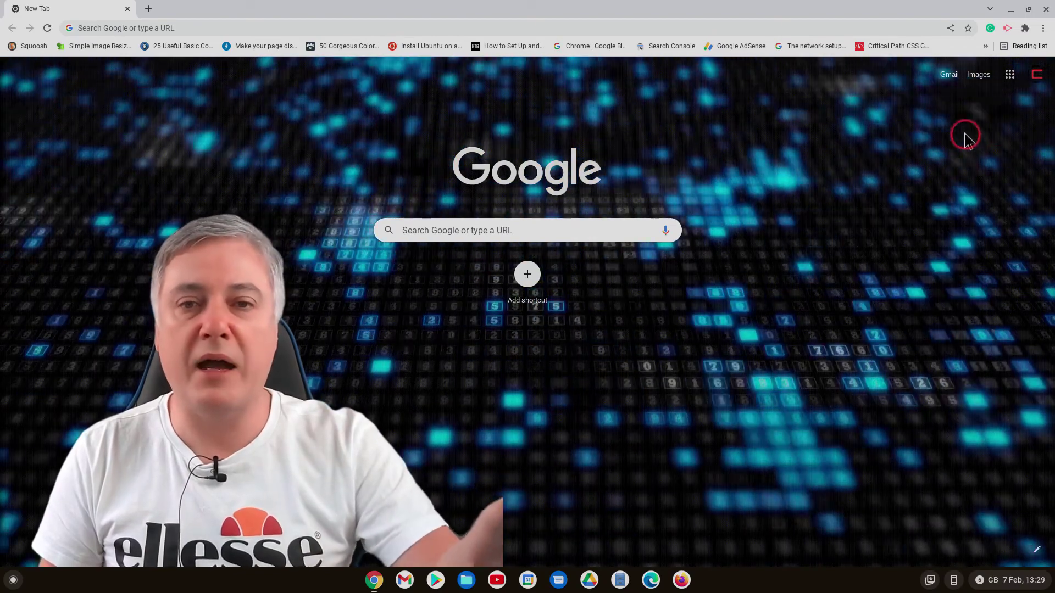
click(1045, 10)
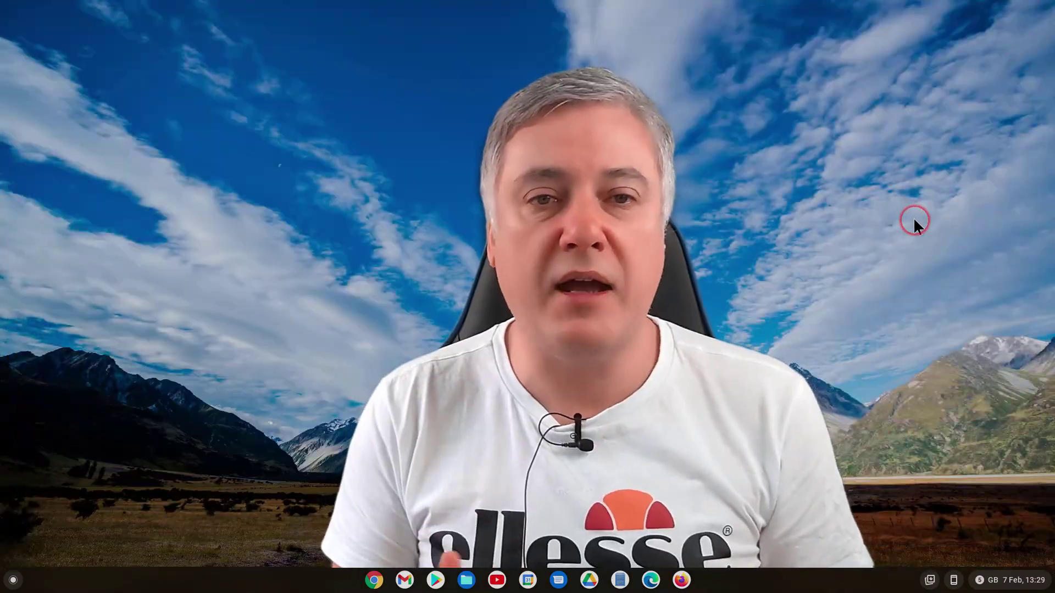